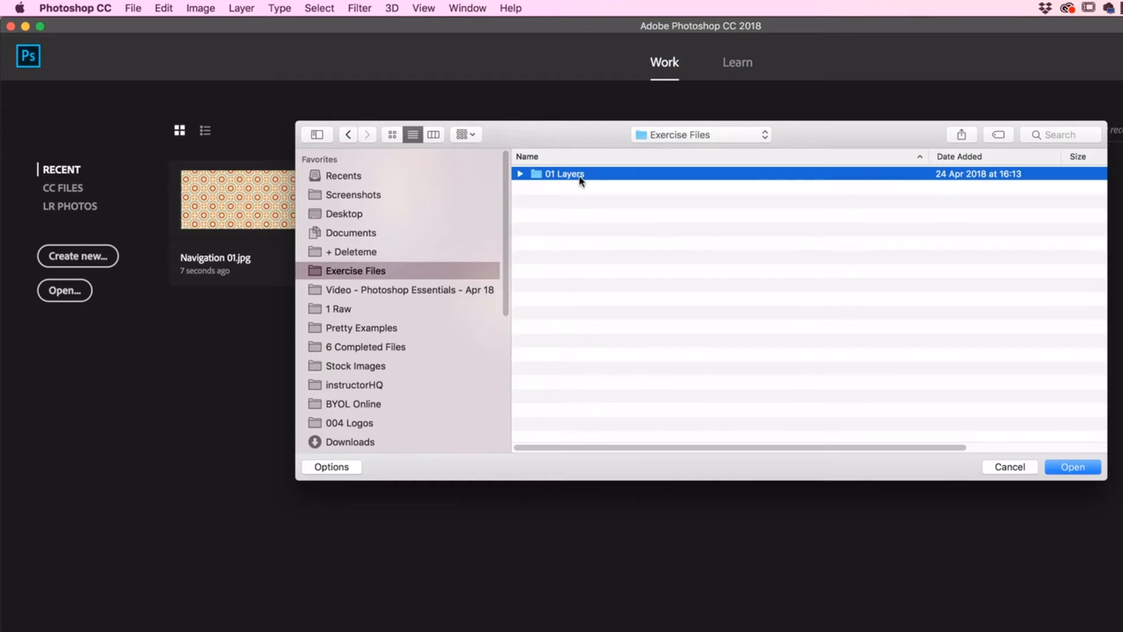
Open Navigation 01.jpg through Navigation 04.jpg together from the 01 Layers exercise folder.
double_click(561, 177)
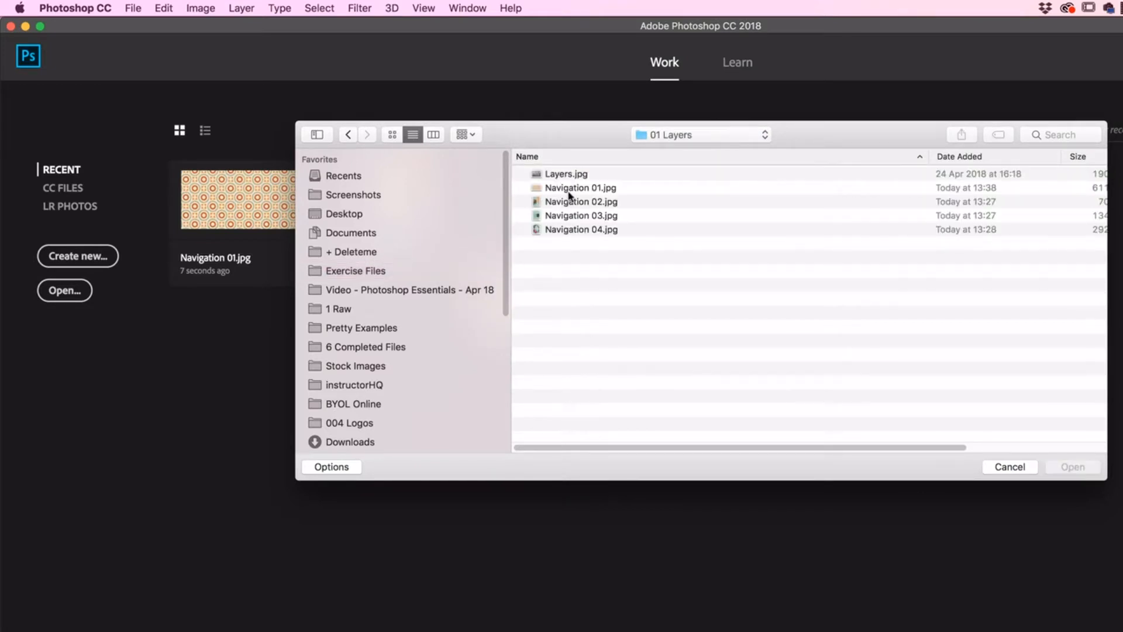
left_click(567, 188)
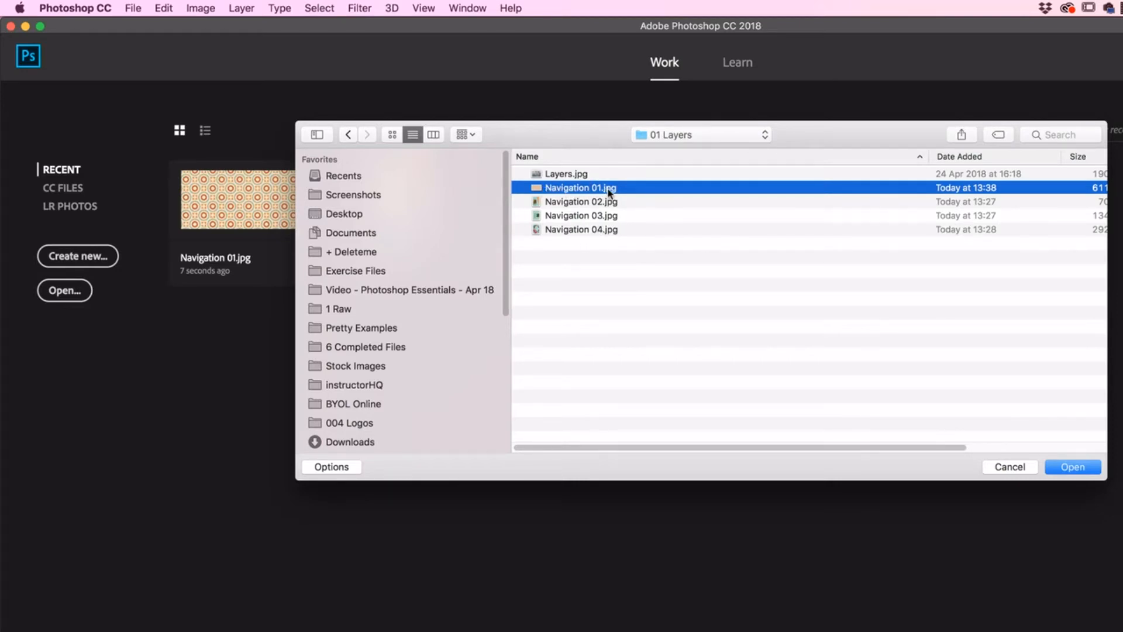
left_click(601, 232, "shift")
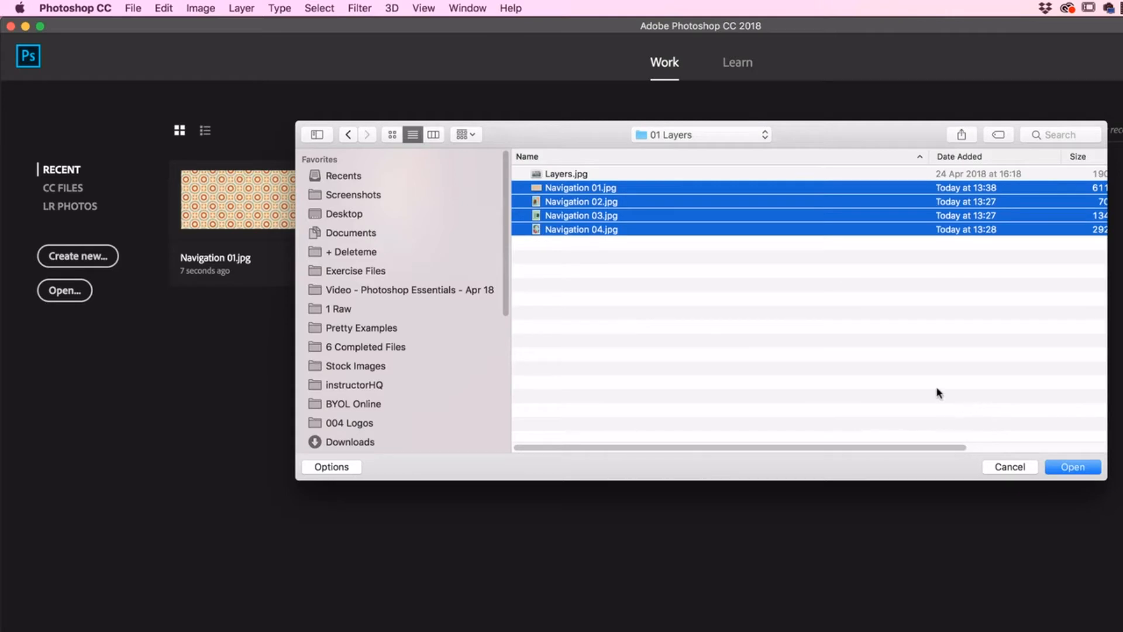
left_click(1073, 467)
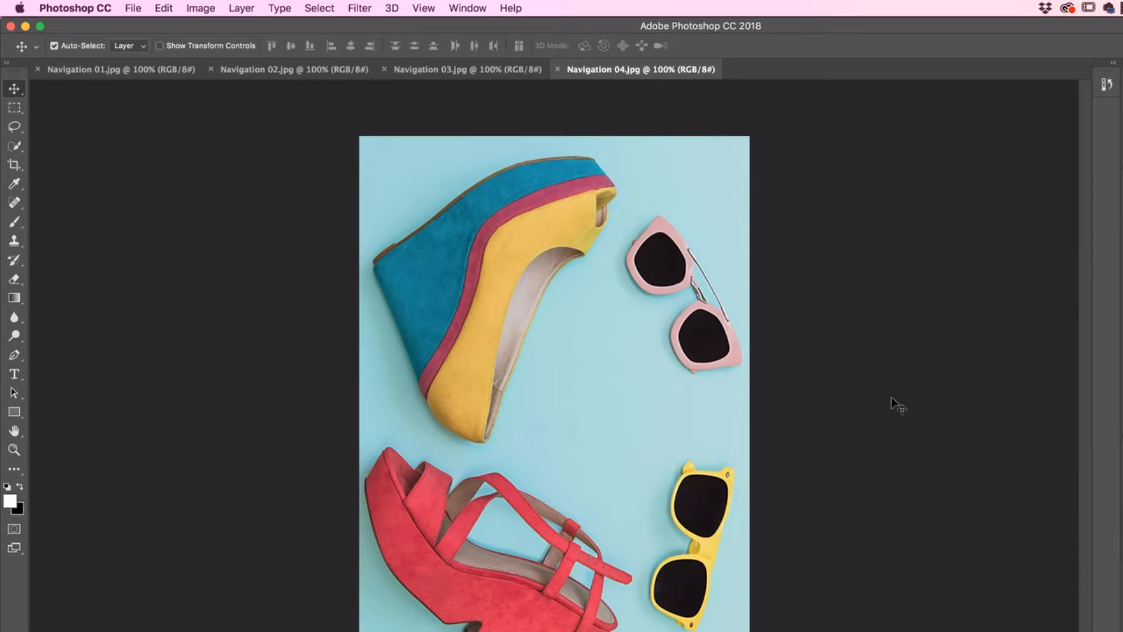
Look through the four opened Navigation documents and return to the patterned Navigation 01.jpg.
left_click(474, 72)
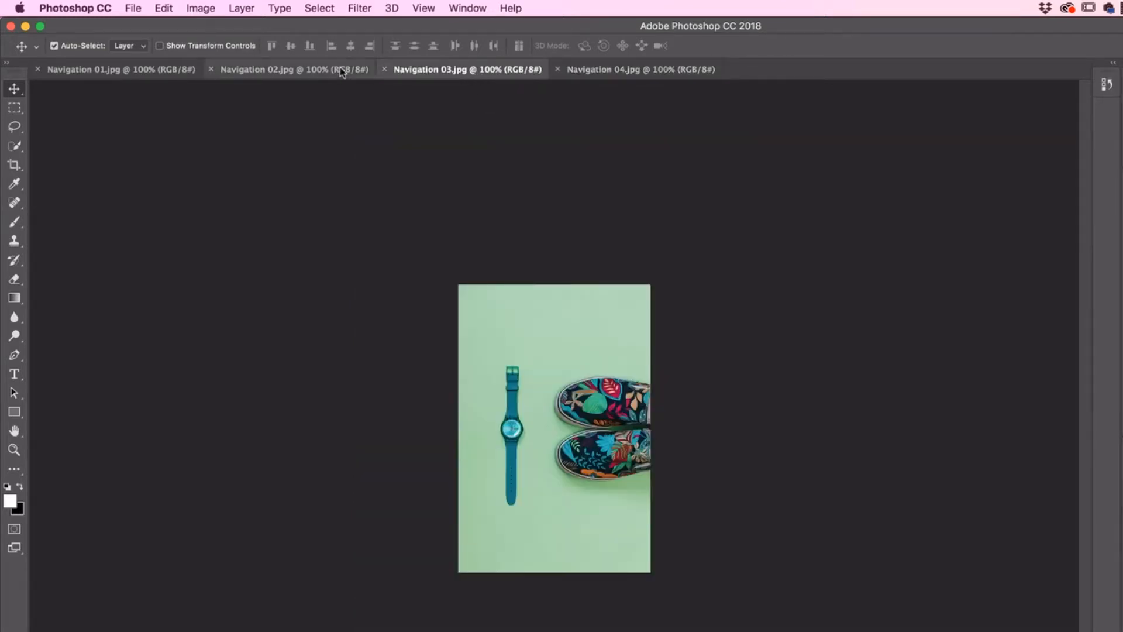
left_click(275, 70)
left_click(126, 71)
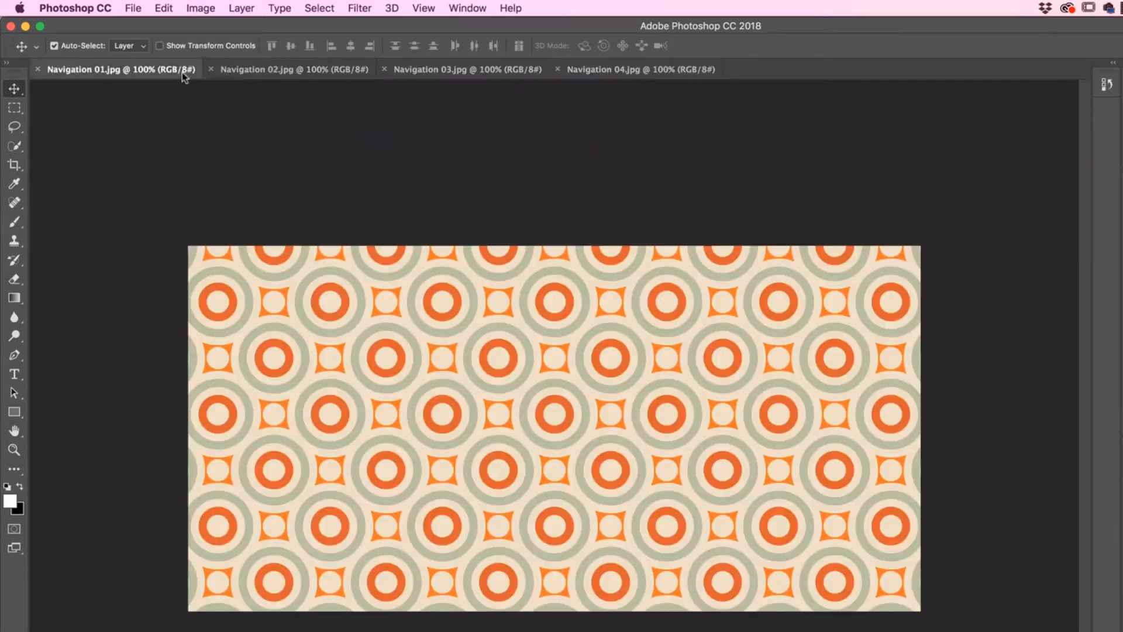
left_click(307, 72)
left_click(441, 73)
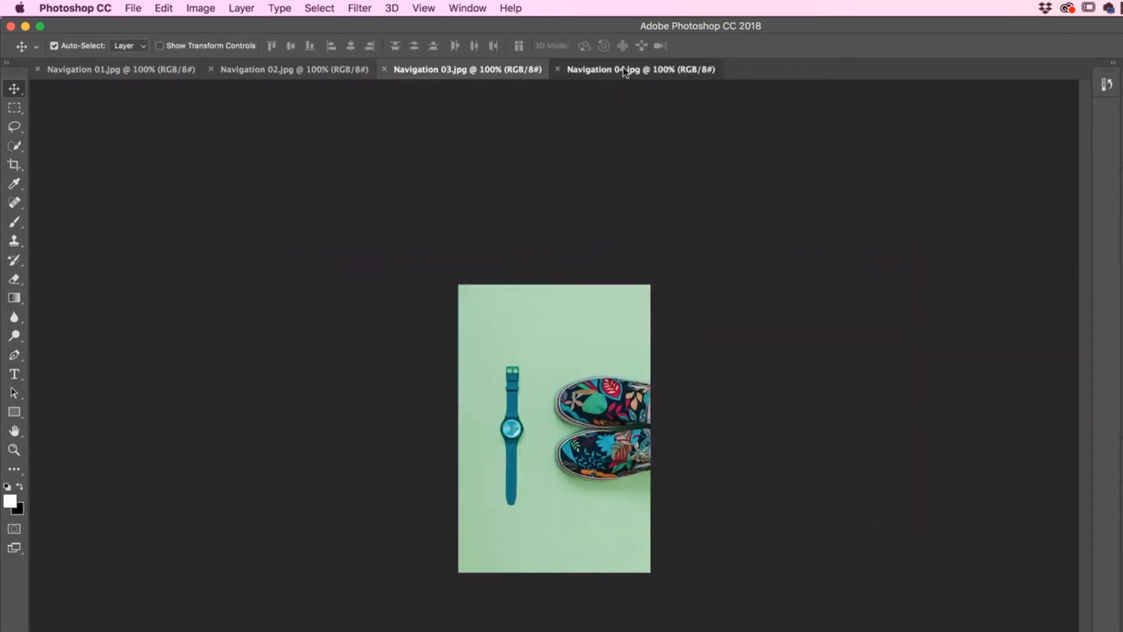
left_click(623, 69)
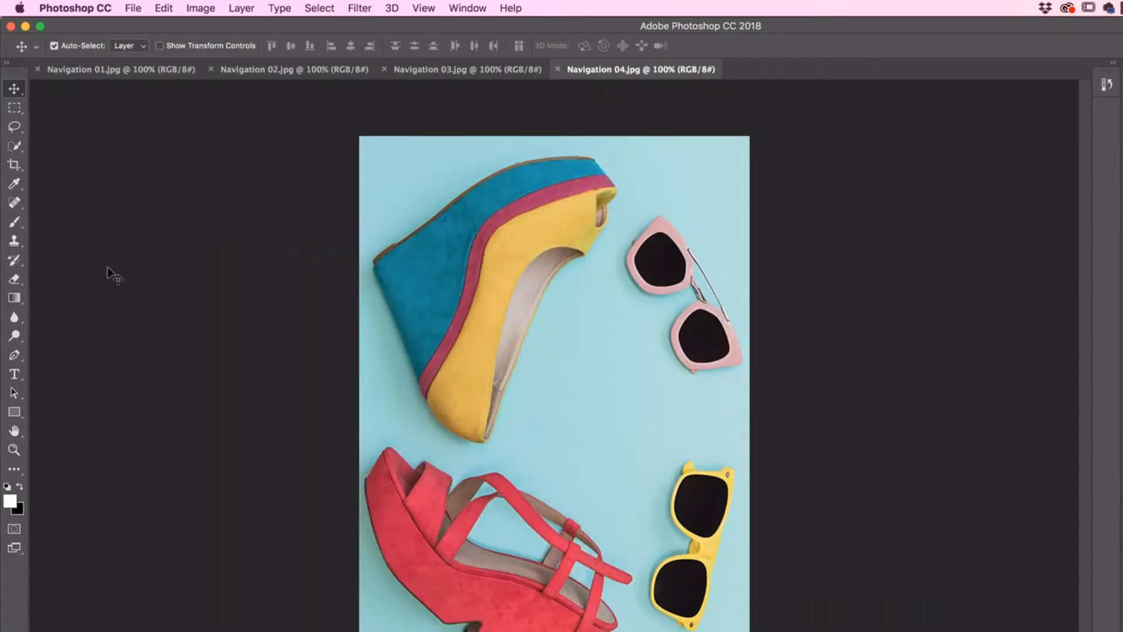
left_click(103, 75)
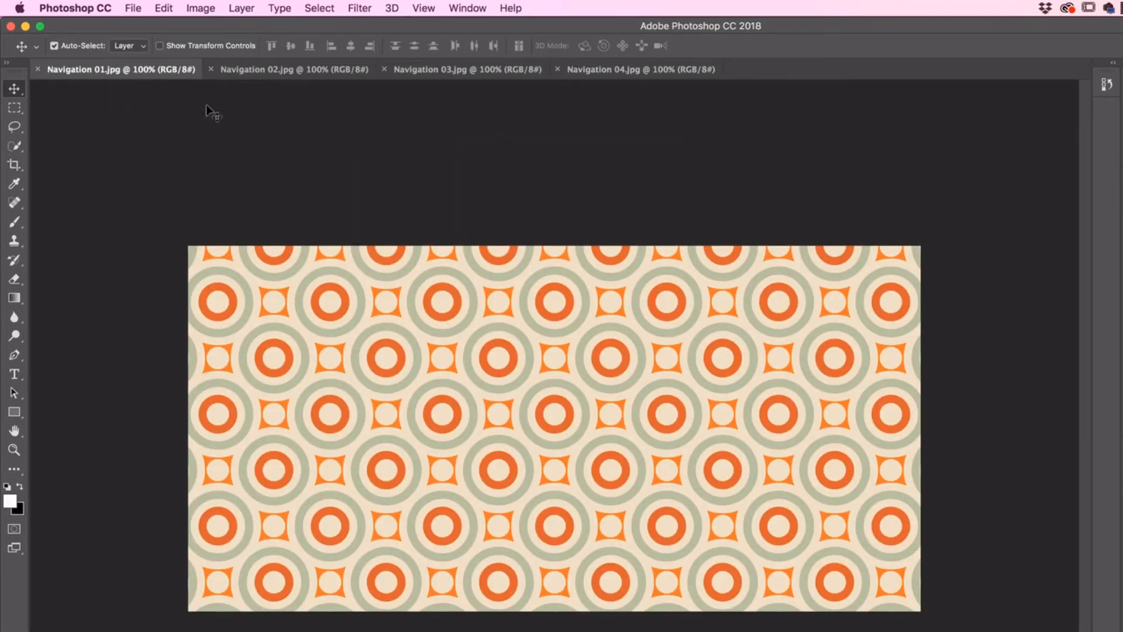
Copy the Navigation 02.jpg image into Navigation 01.jpg with the Move tool and place it over the left part of the pattern.
left_click(280, 72)
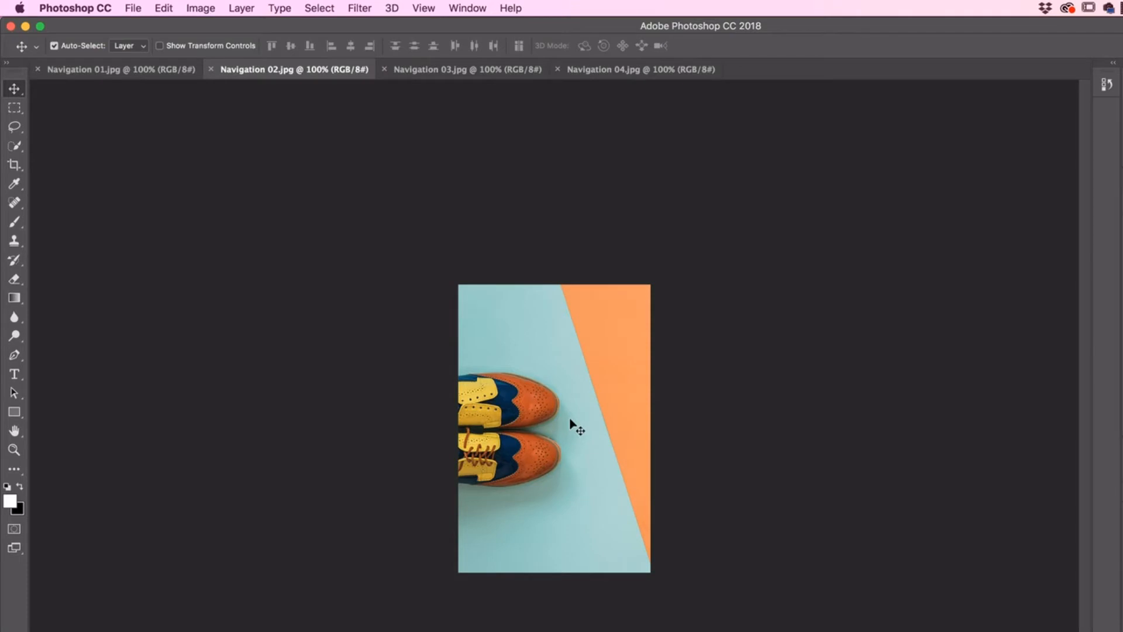
left_click_drag(571, 419, 135, 76)
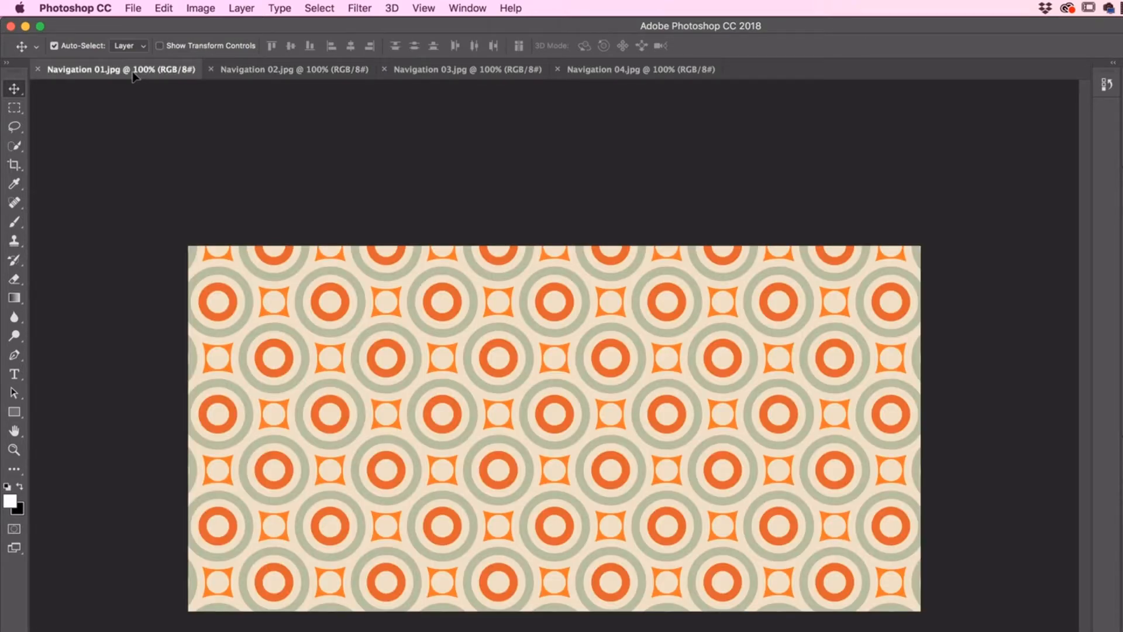
left_click_drag(135, 76, 458, 375)
left_click_drag(465, 325, 327, 391)
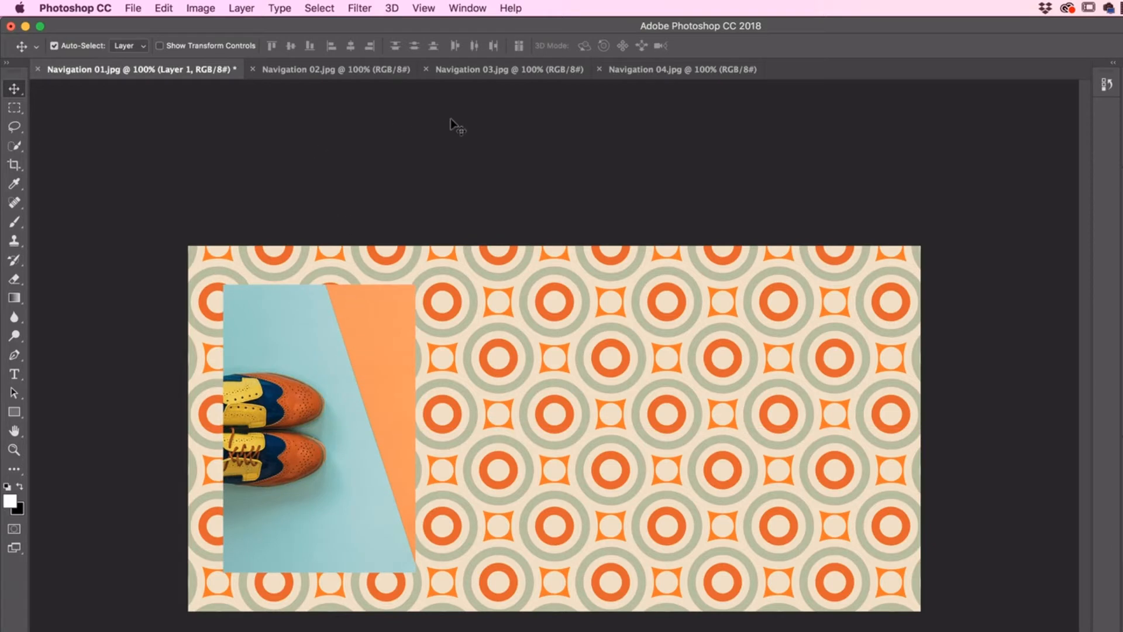
Copy the Navigation 03.jpg image into the centre of Navigation 01.jpg with the Move tool.
left_click(482, 73)
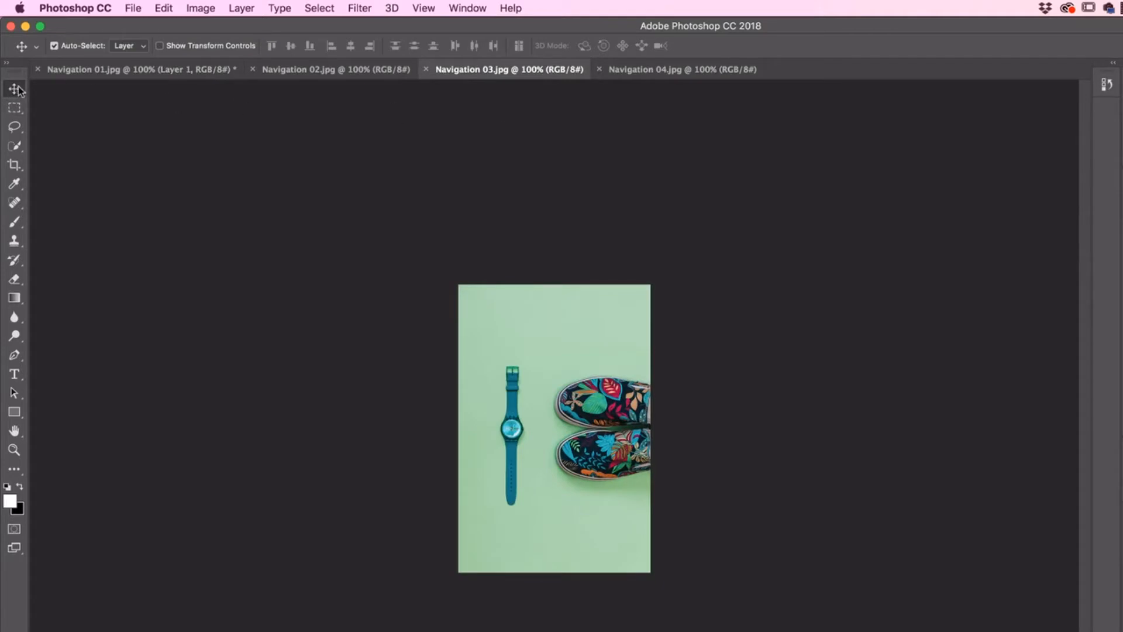
mouse_move(568, 429)
left_mouse_down()
mouse_move(445, 349)
mouse_move(422, 349)
mouse_move(202, 151)
mouse_move(141, 71)
mouse_move(499, 299)
mouse_move(609, 416)
mouse_move(557, 411)
left_mouse_up()
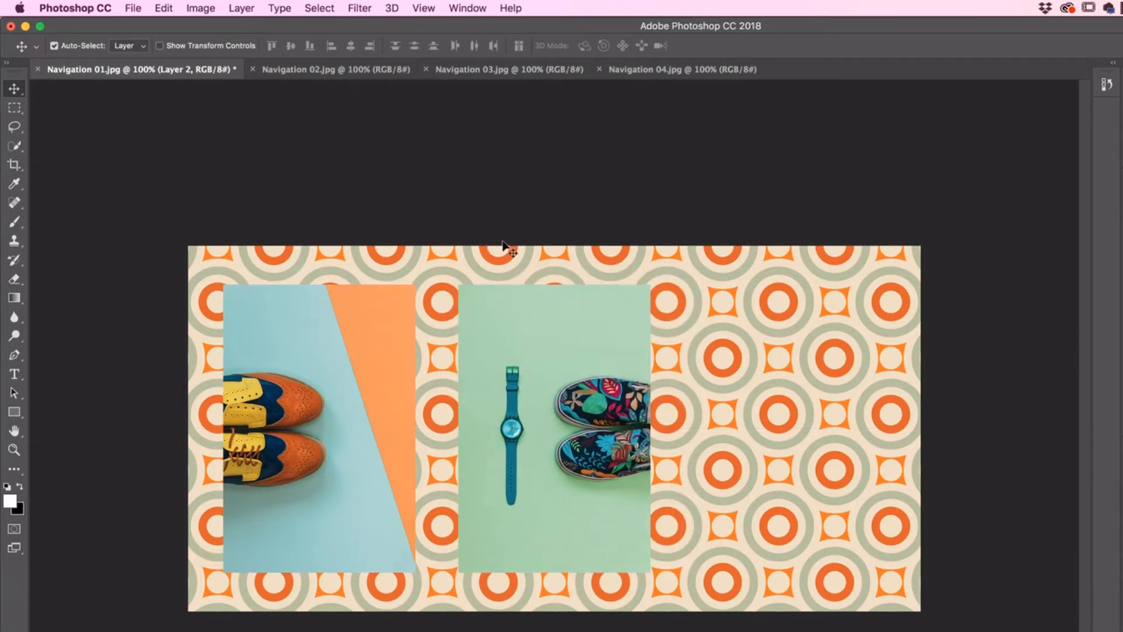
Copy the large Navigation 04.jpg image into Navigation 01.jpg and position it over the right part of the pattern.
left_click(668, 71)
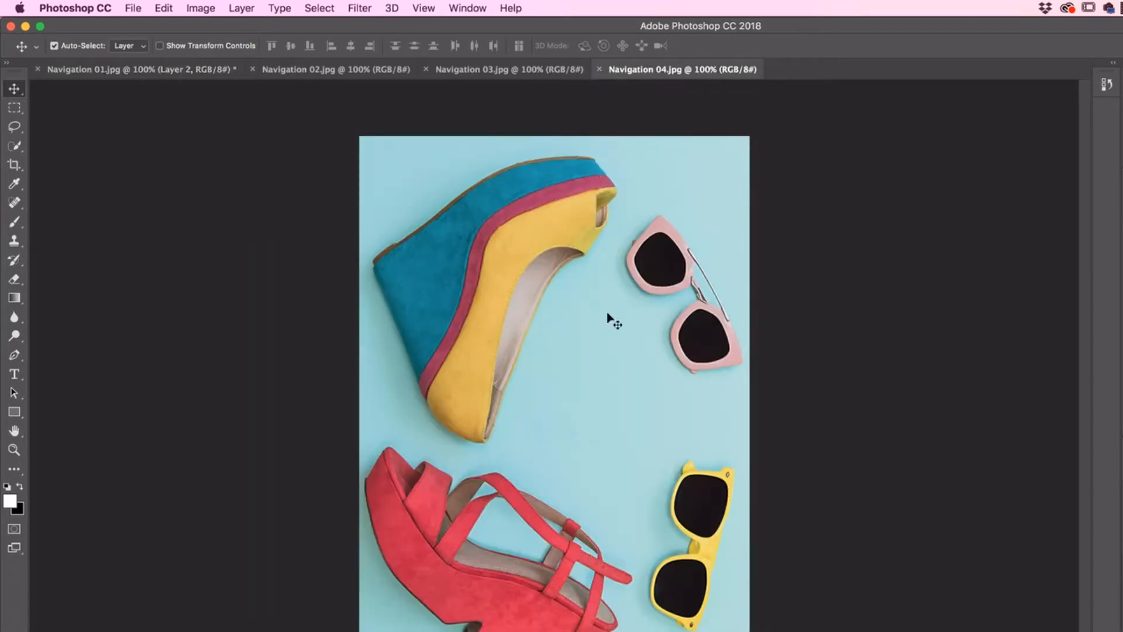
left_click_drag(587, 421, 618, 342)
left_click_drag(655, 393, 777, 502)
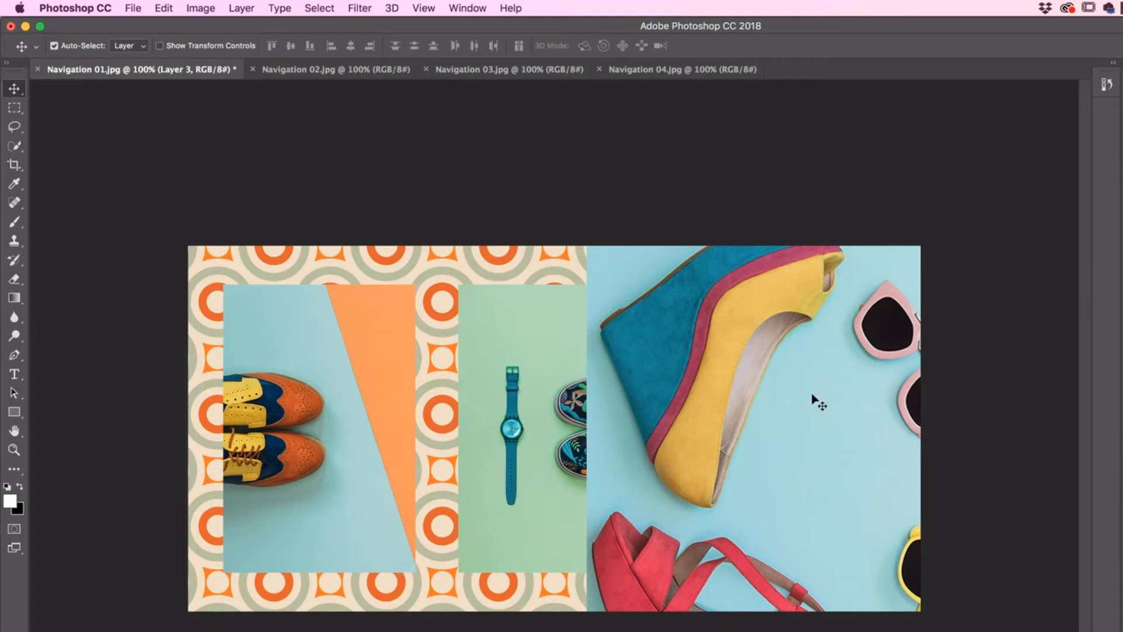
left_click_drag(721, 450, 728, 416)
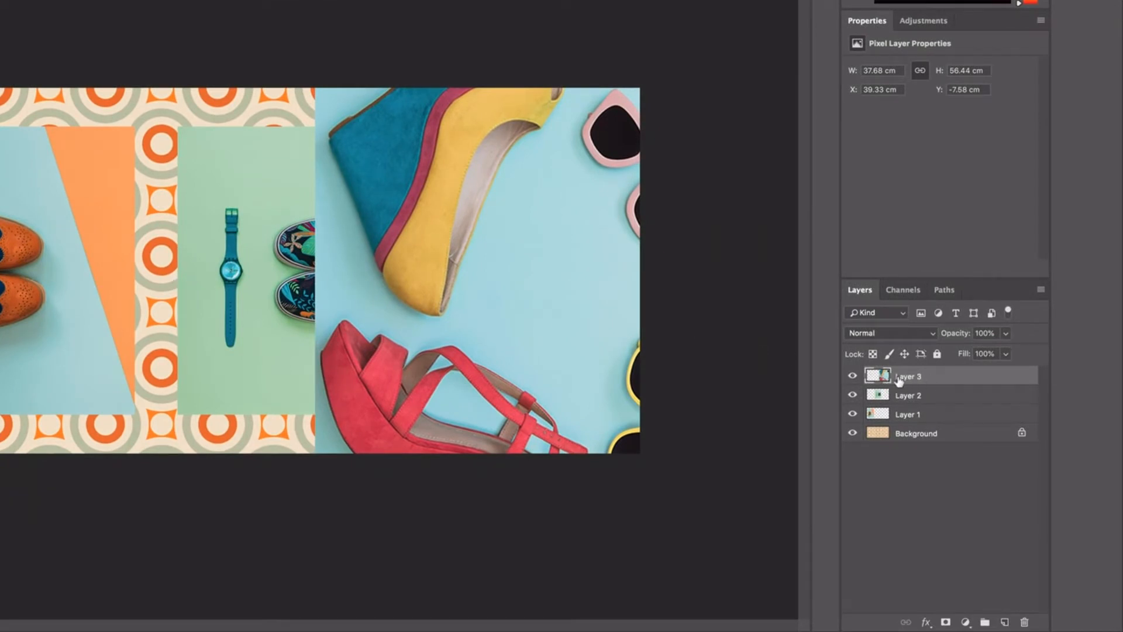
Hide Layer 3 briefly to check which image it holds, and show it again.
left_click(852, 377)
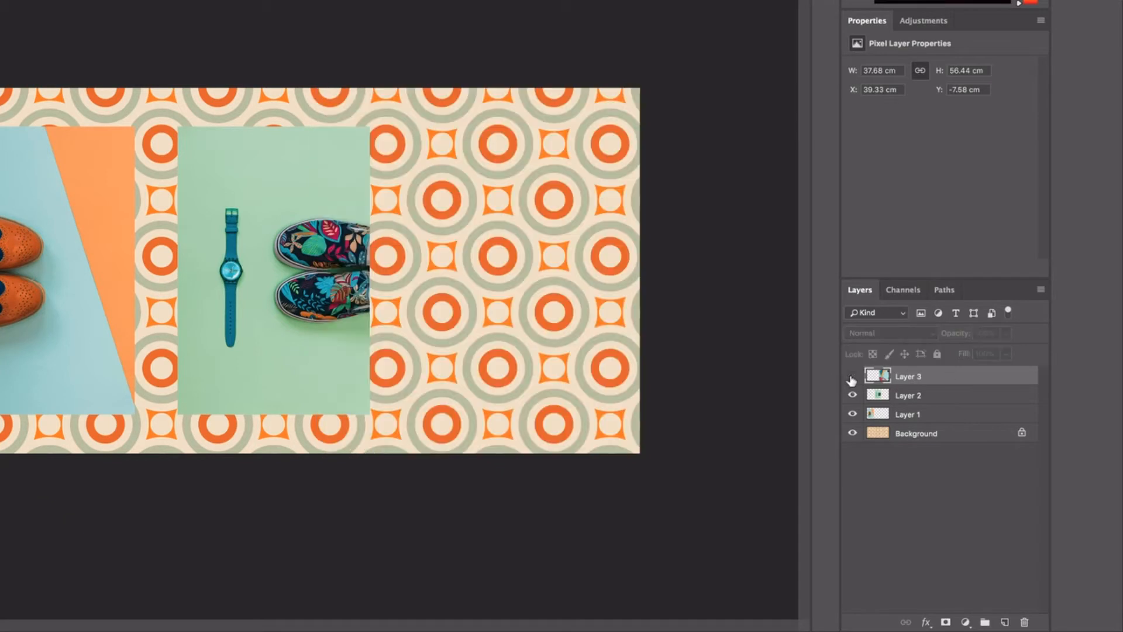
left_click(851, 376)
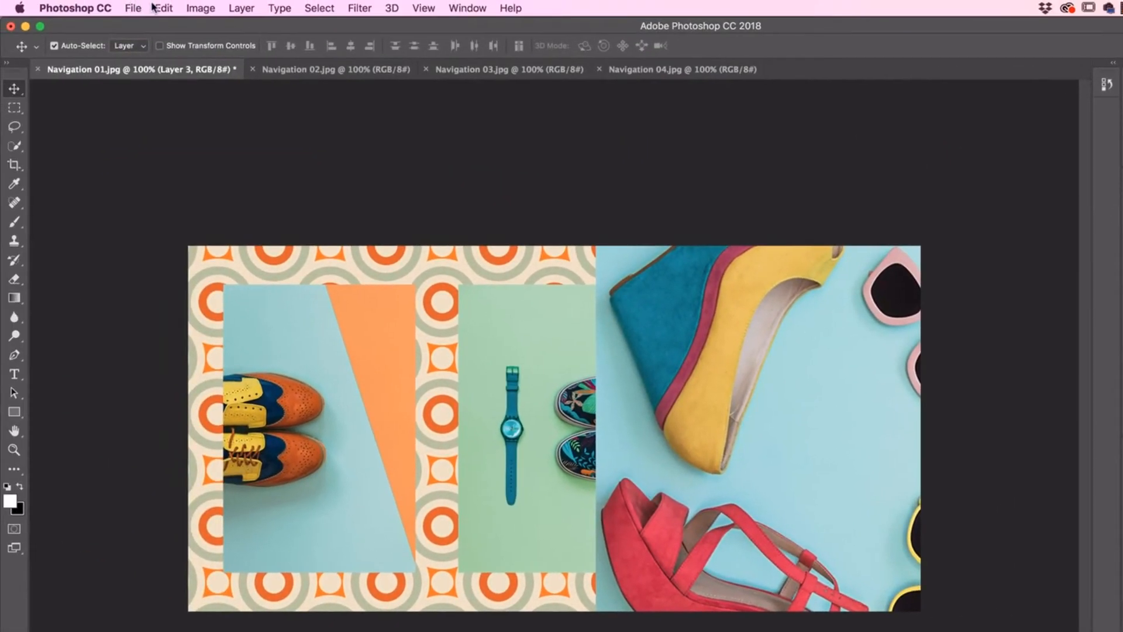
Start a Scale transform on Layer 3 with its whole bounding box in view at 50% magnification.
left_click(163, 7)
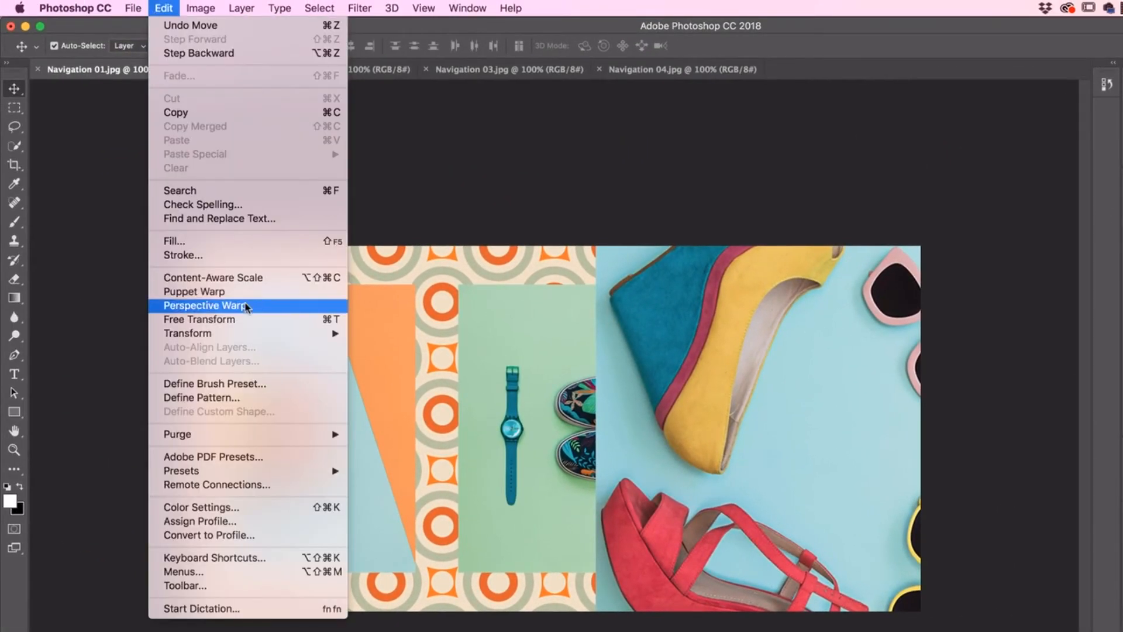
mouse_move(239, 336)
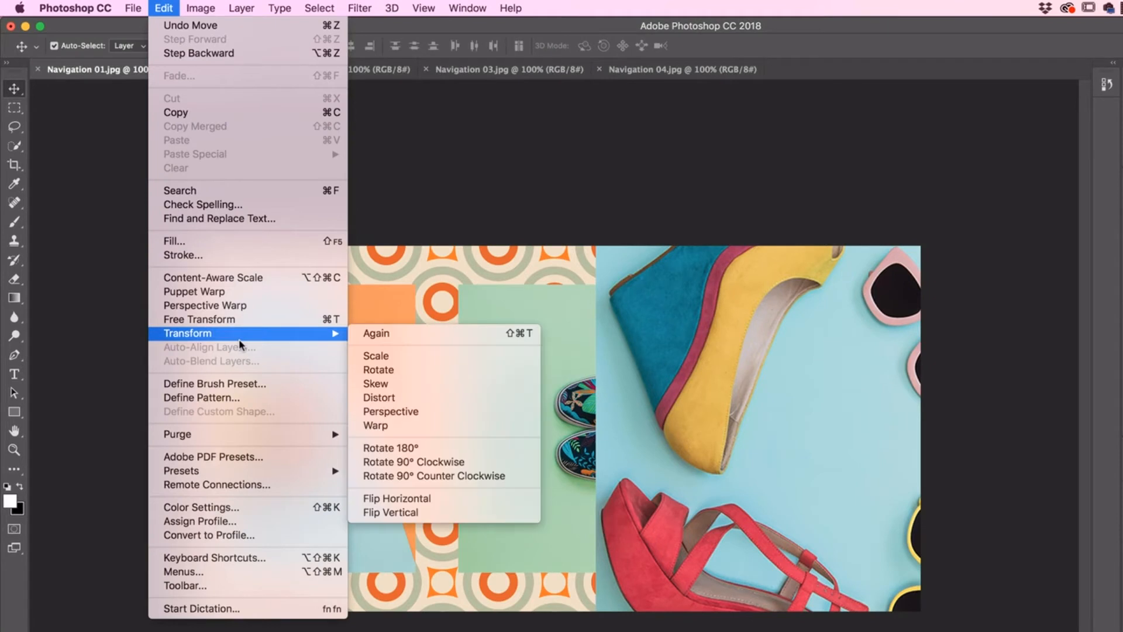
left_click(398, 361)
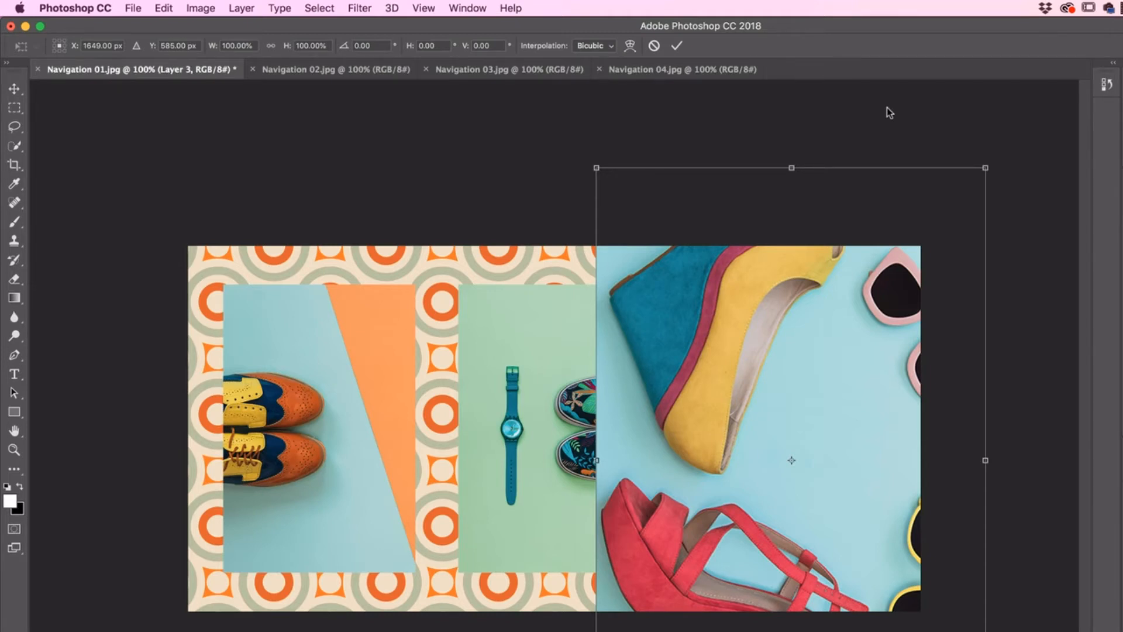
key("super+minus")
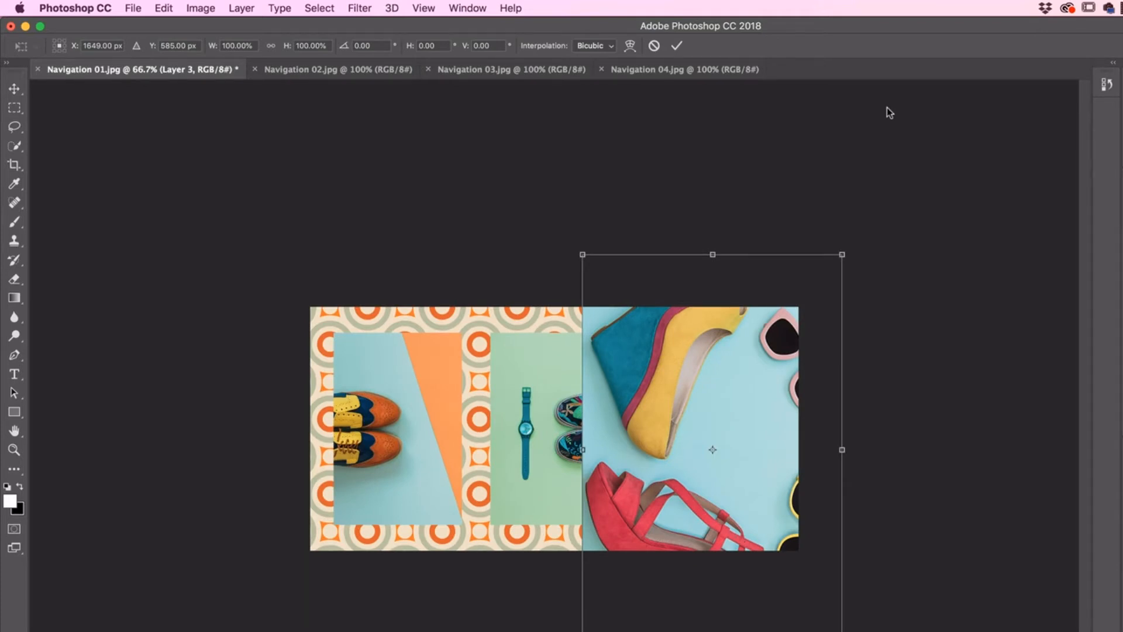
key("super+minus")
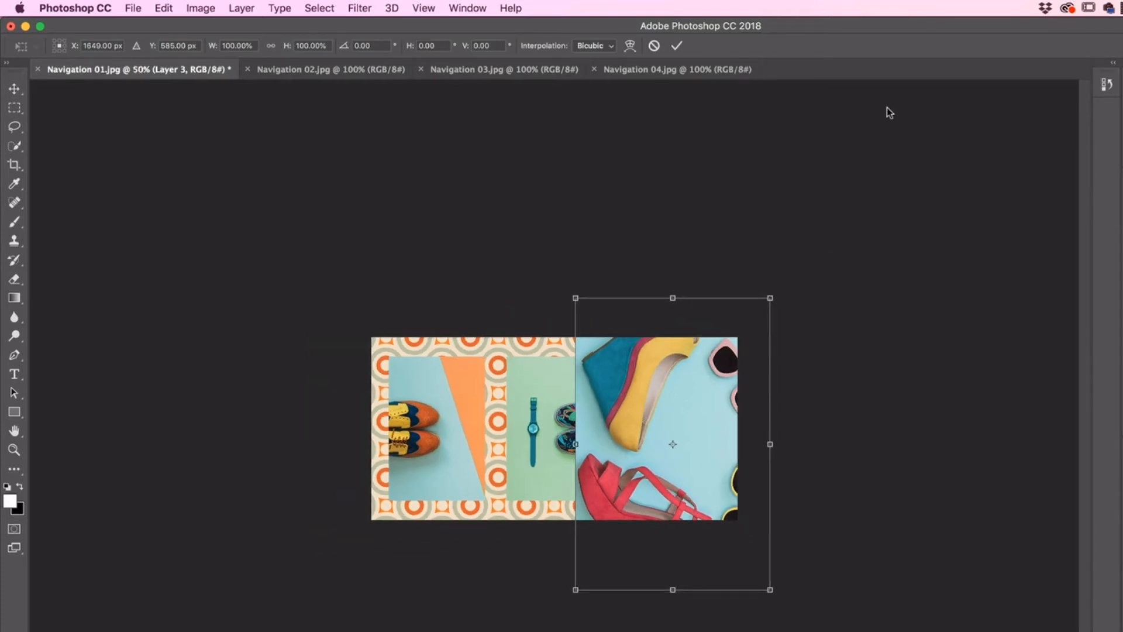
key("super+plus")
key("super+plus")
key("super+plus")
key("super+minus")
key("super+minus")
key("super+minus")
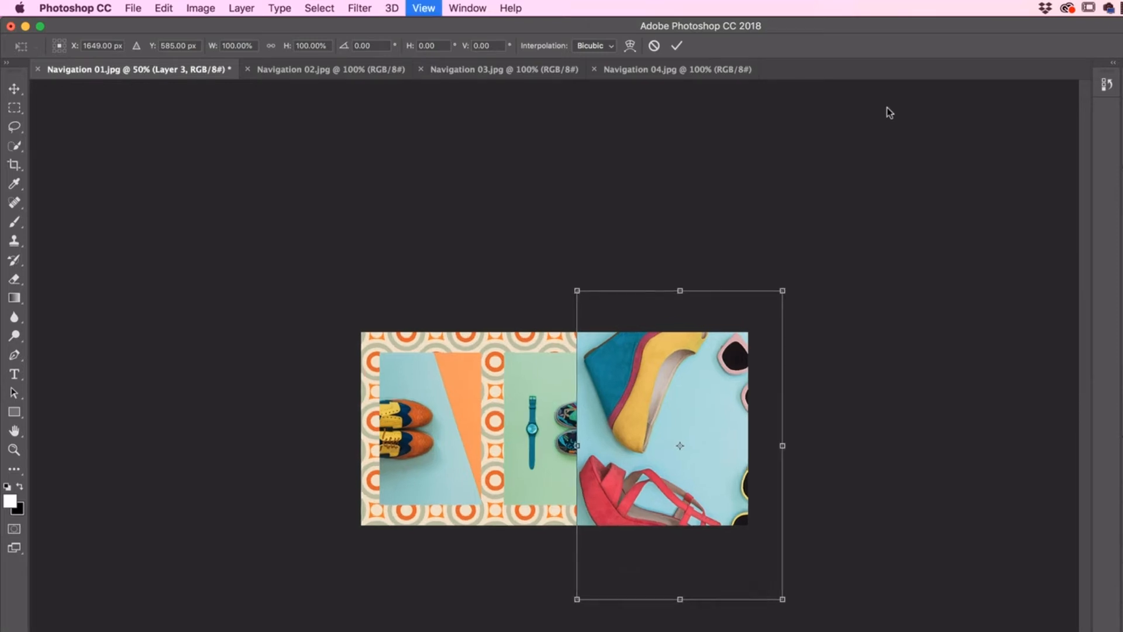
key("super+plus")
key("super+plus")
key("super+minus")
key("super+minus")
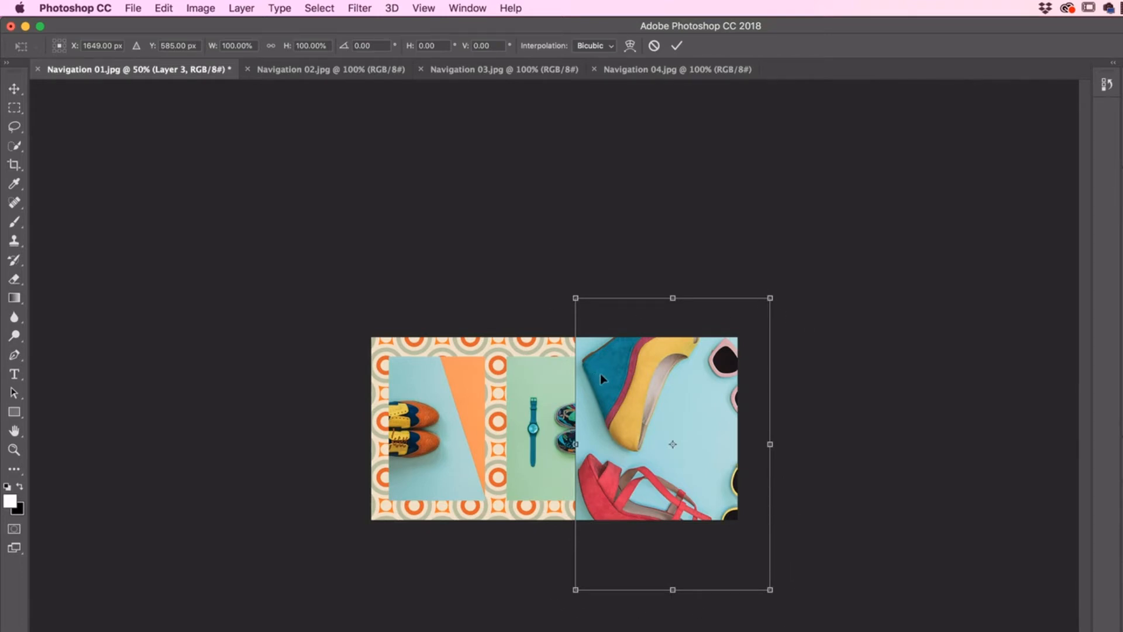
Move Layer 3 right and down so its top edge lines up with the middle image, with a pattern gap between them.
mouse_move(655, 403)
left_mouse_down()
mouse_move(658, 383)
mouse_move(552, 368)
mouse_move(670, 390)
left_mouse_up()
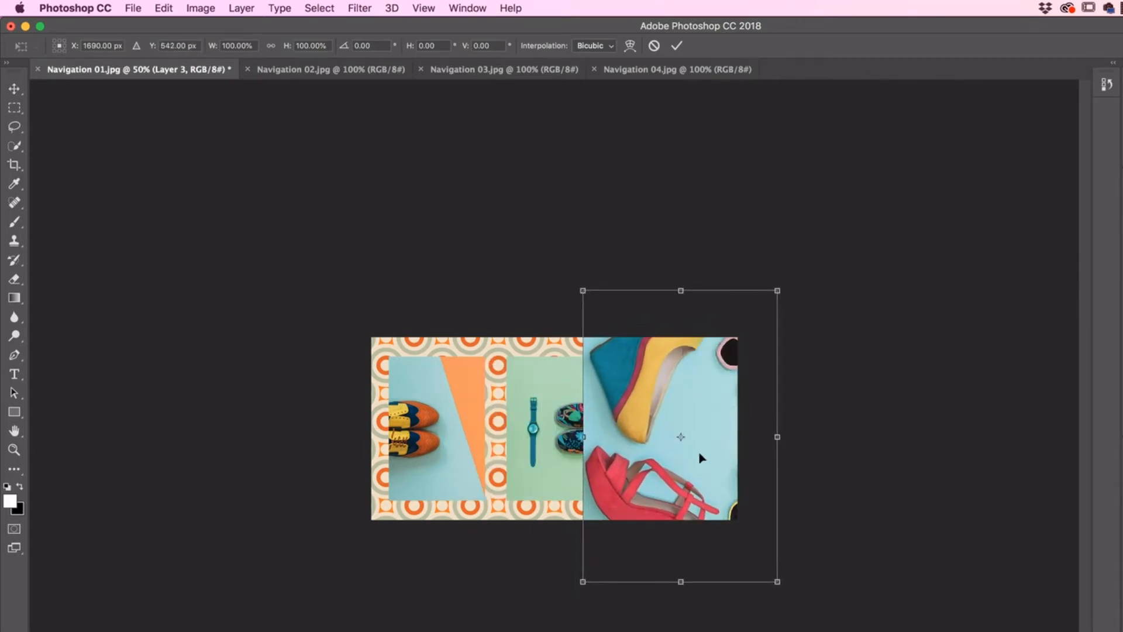
mouse_move(681, 437)
left_mouse_down()
mouse_move(667, 430)
mouse_move(711, 431)
mouse_move(682, 438)
left_mouse_up()
left_click_drag(644, 379, 680, 416)
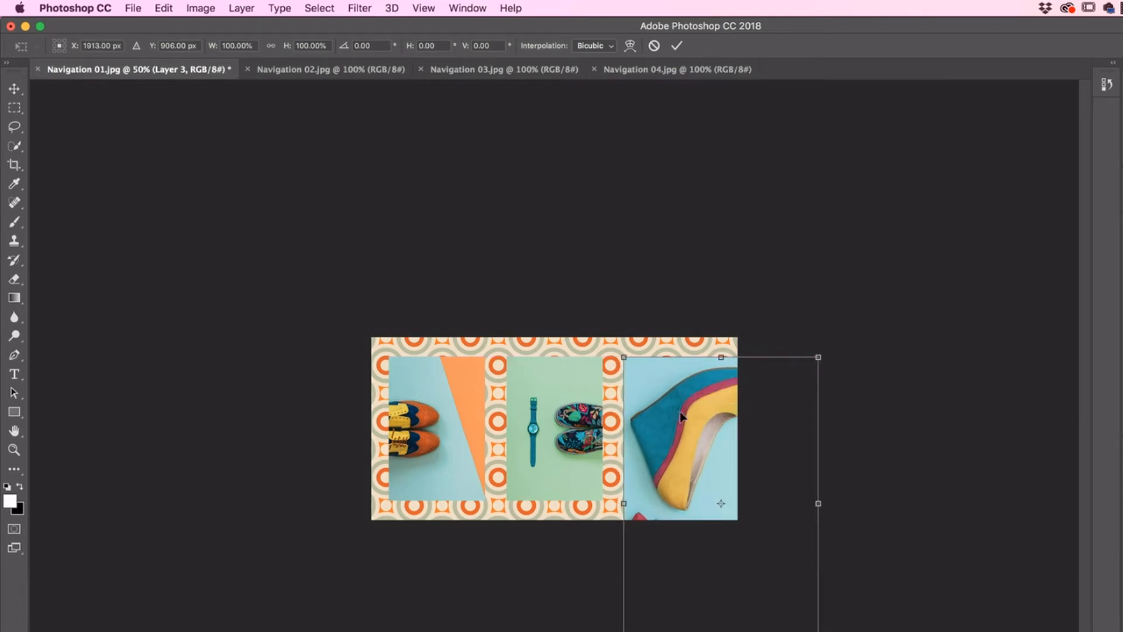
left_click_drag(680, 413, 675, 378)
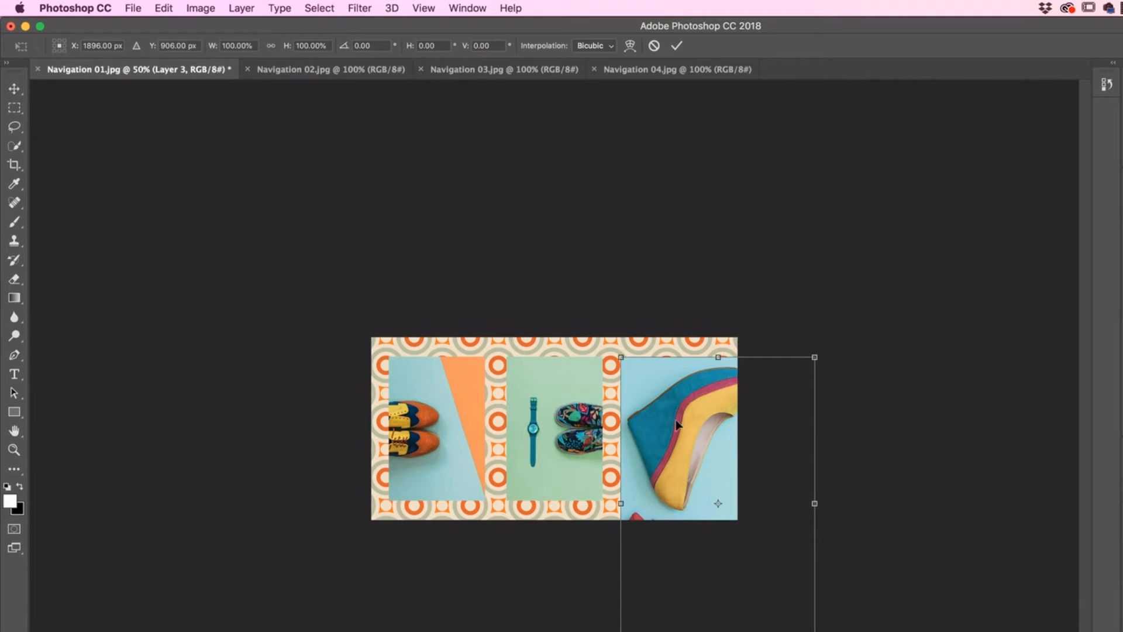
Check whether Smart Guides are turned on for the view.
left_click(421, 9)
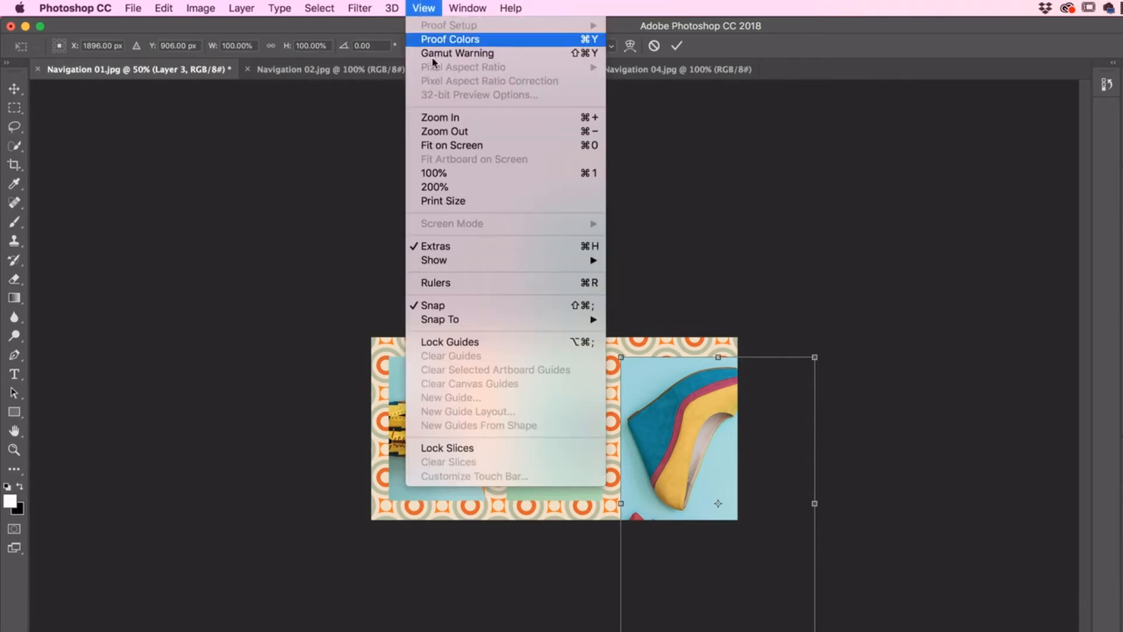
mouse_move(478, 262)
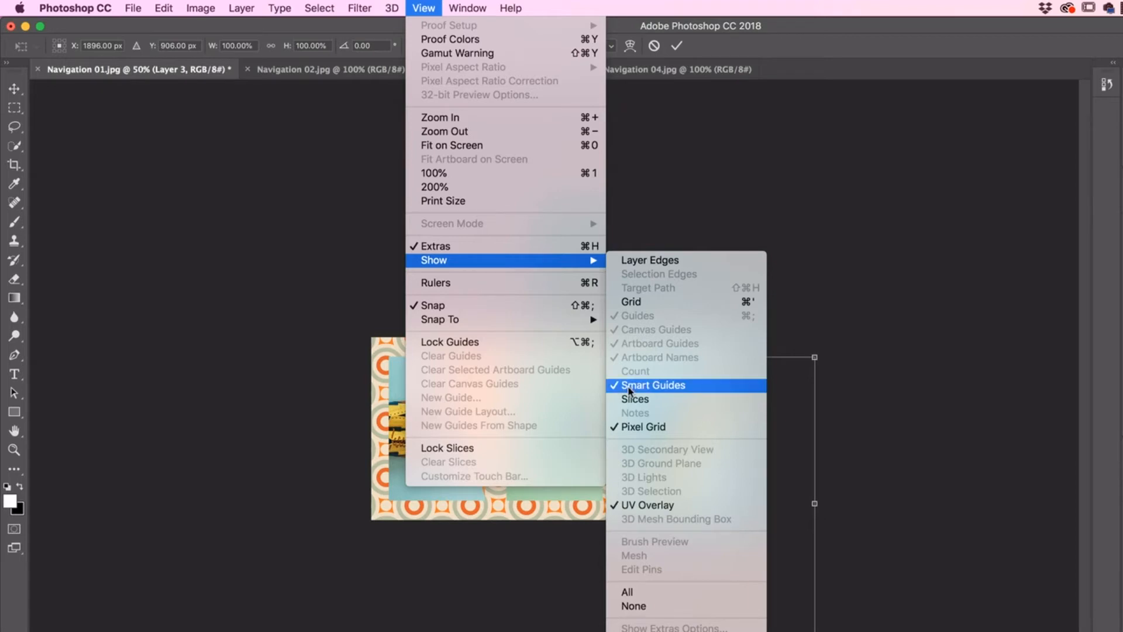
left_click(427, 7)
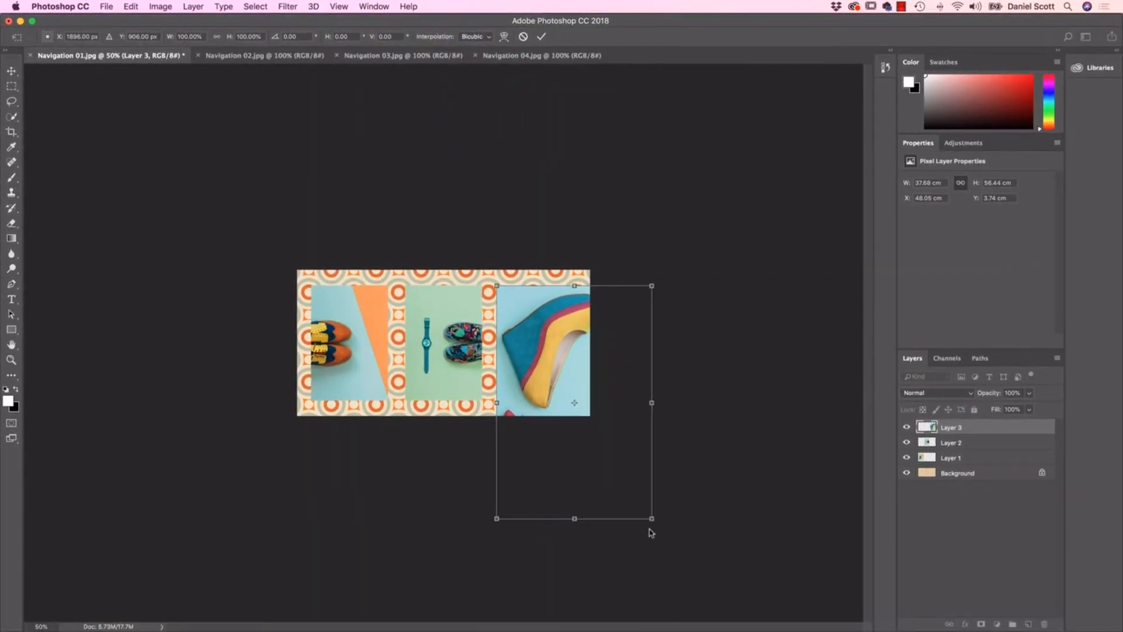
left_click_drag(646, 517, 569, 393)
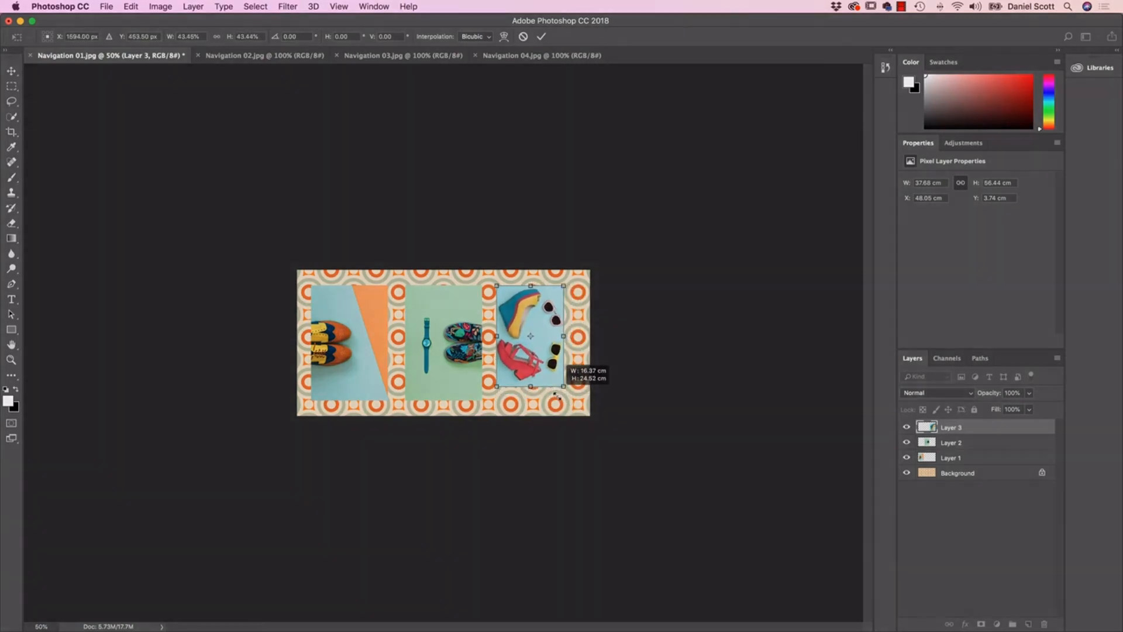
left_click_drag(568, 394, 557, 396)
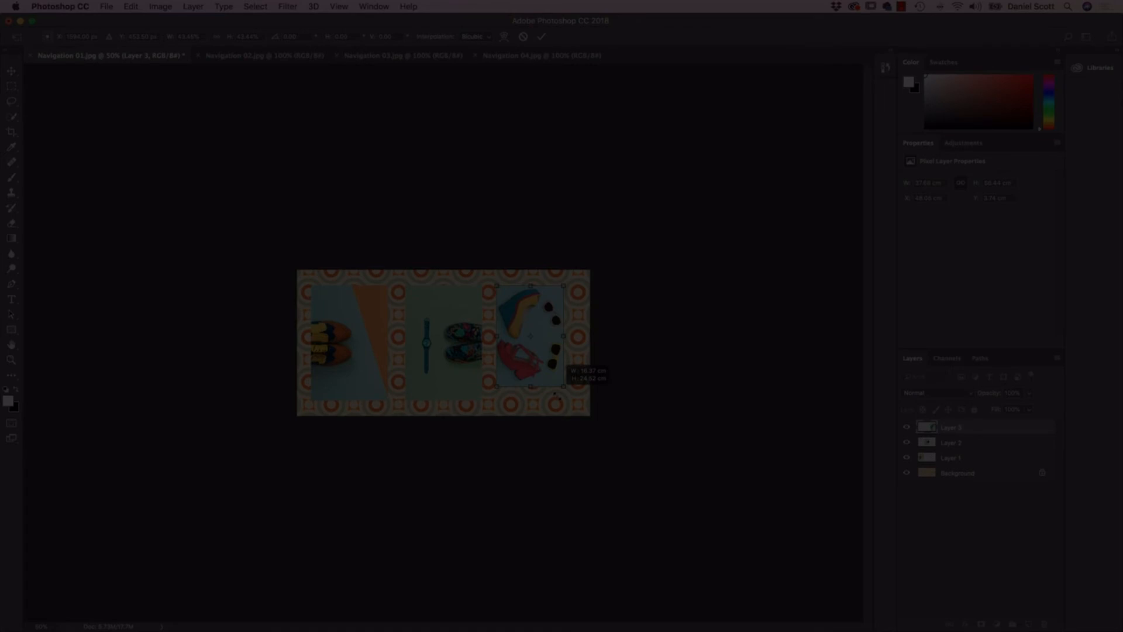
left_click_drag(559, 396, 587, 421)
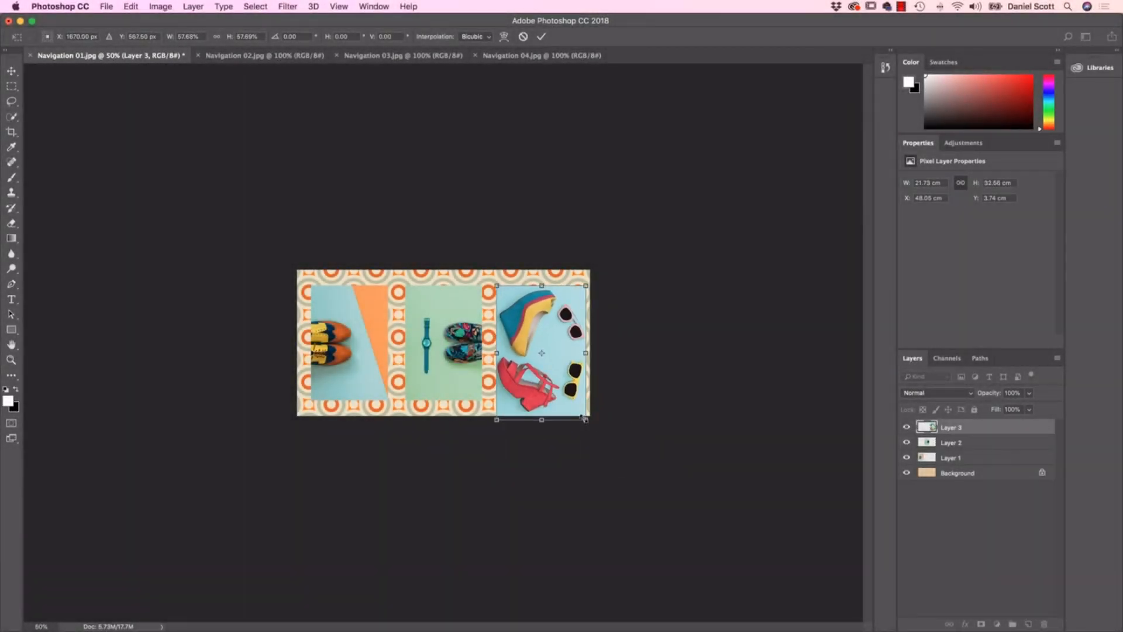
key("Escape")
Nudge Layer 3 slightly right and scale it to about 49.5% so it matches the height of the other two images.
left_click_drag(557, 344, 585, 375)
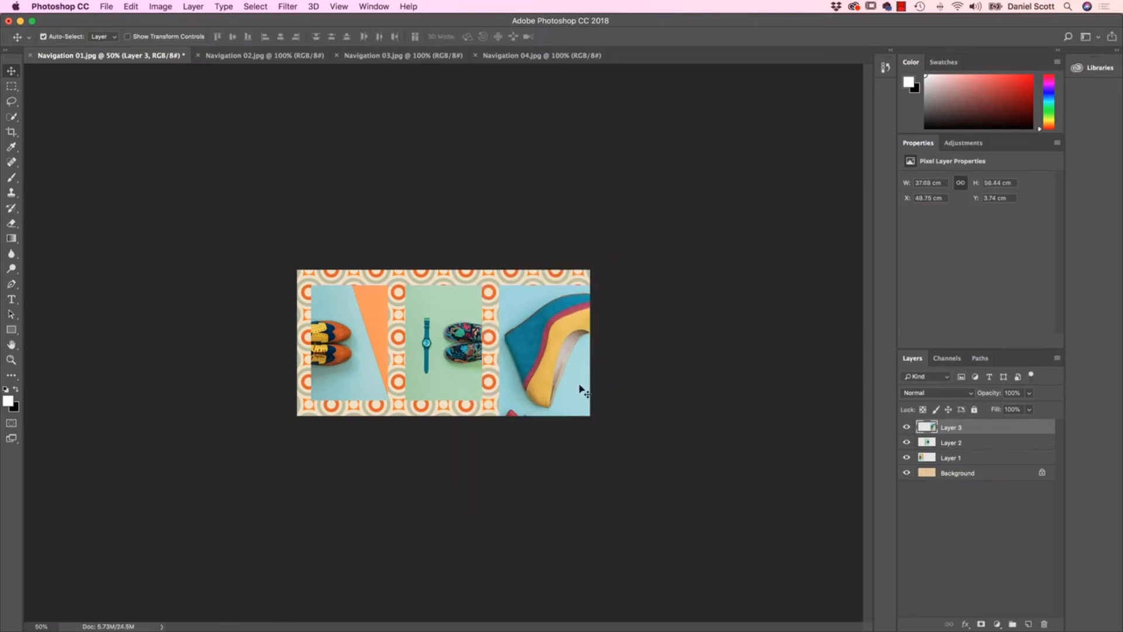
left_click(131, 7)
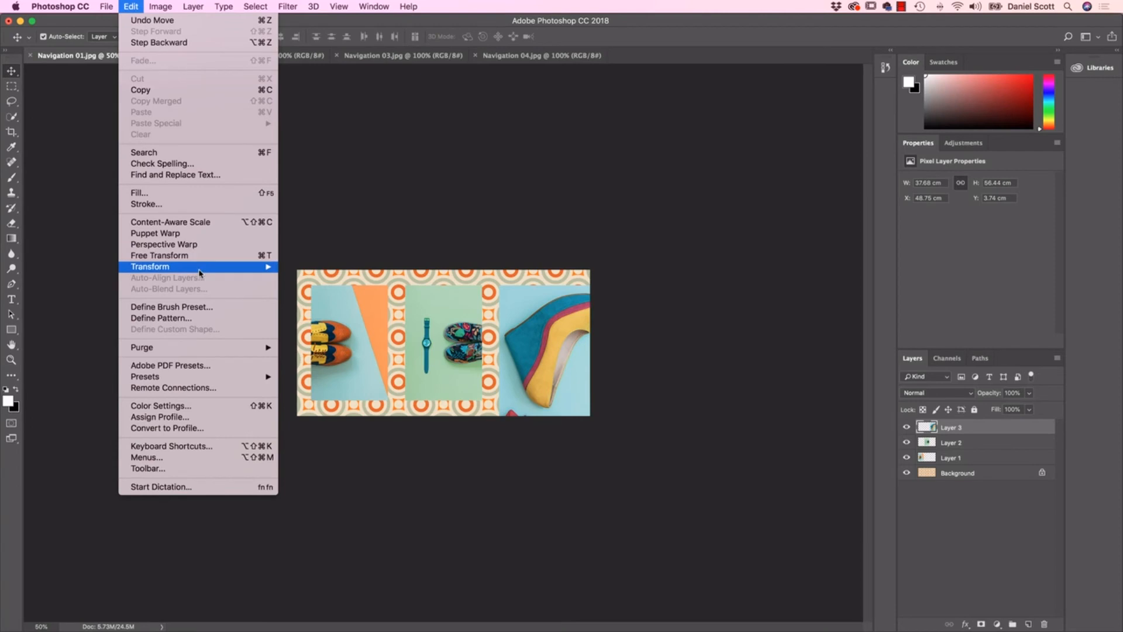
mouse_move(202, 268)
left_click(316, 287)
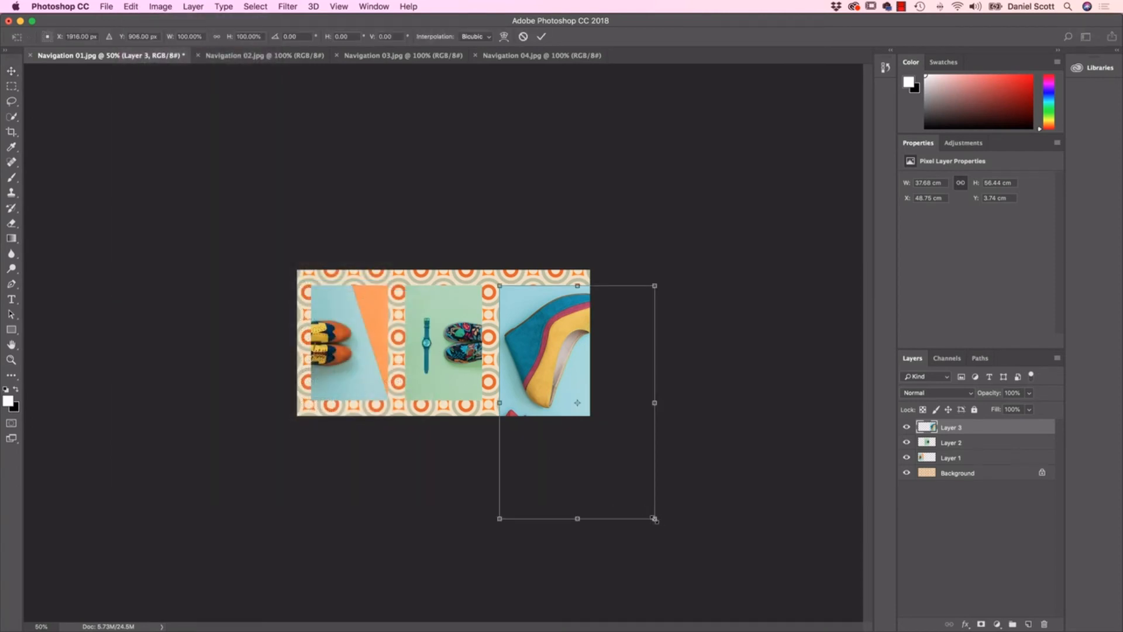
left_click_drag(655, 519, 566, 408)
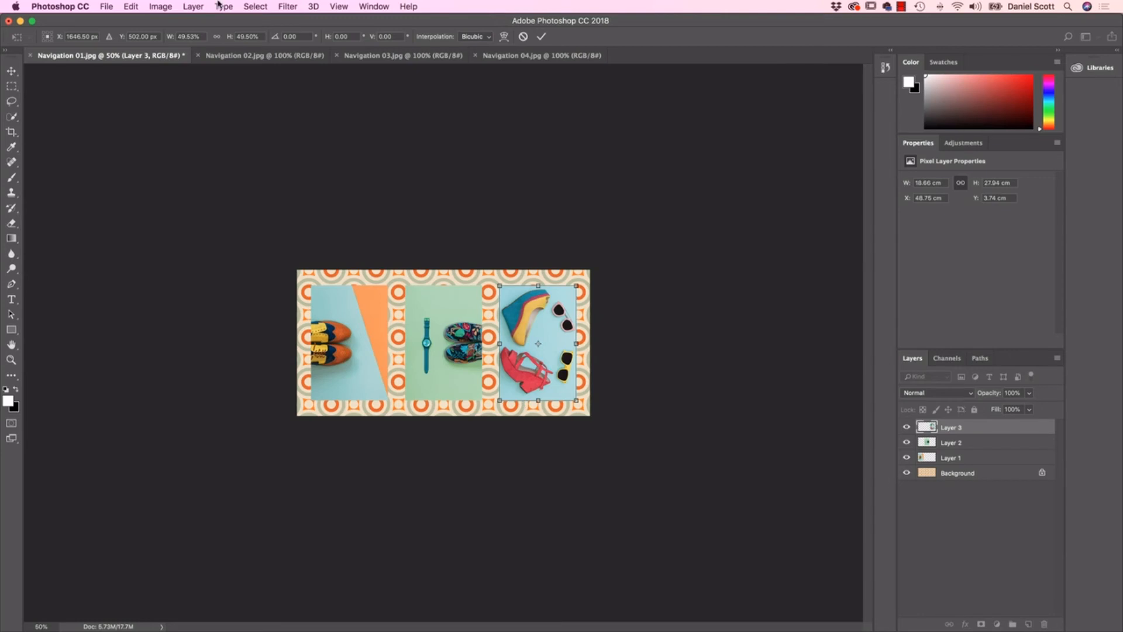
left_click(199, 5)
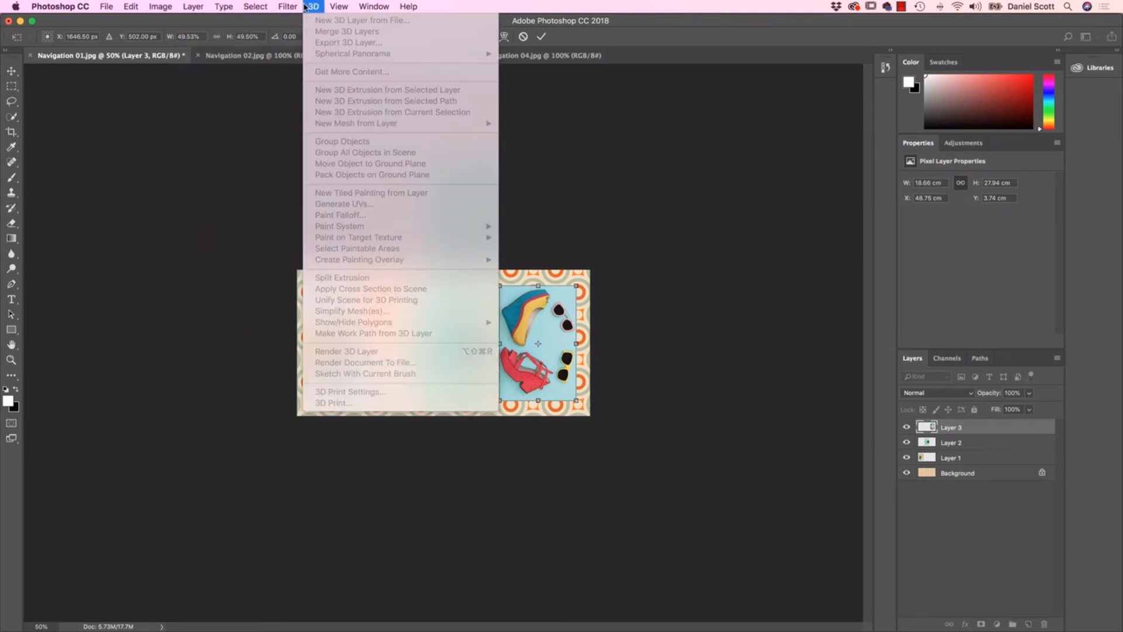
left_click(321, 6)
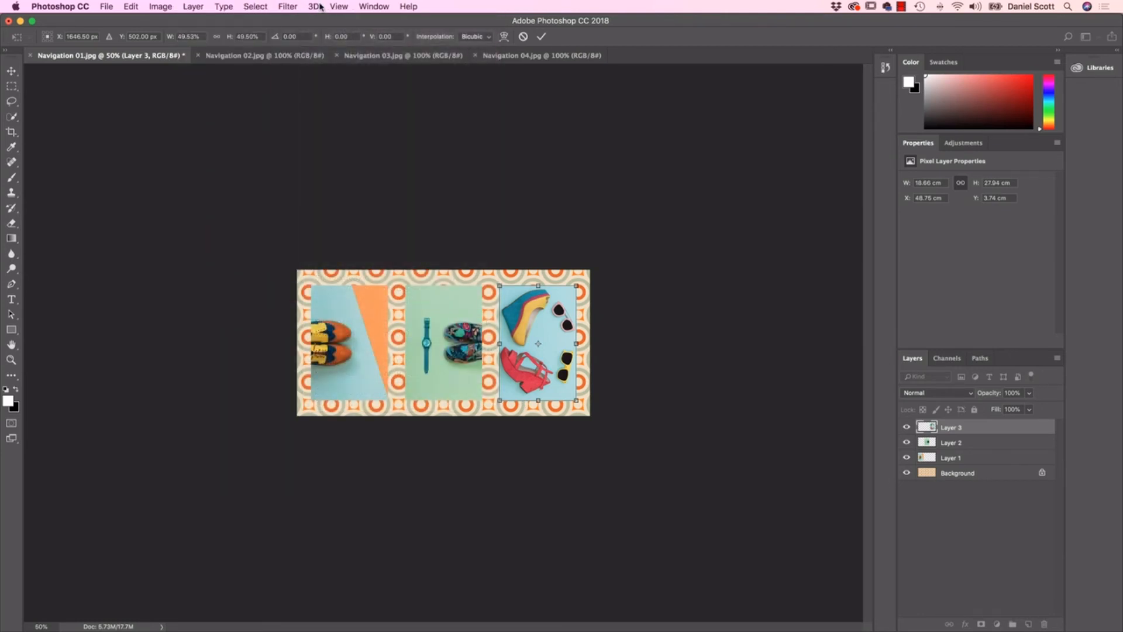
key("Return")
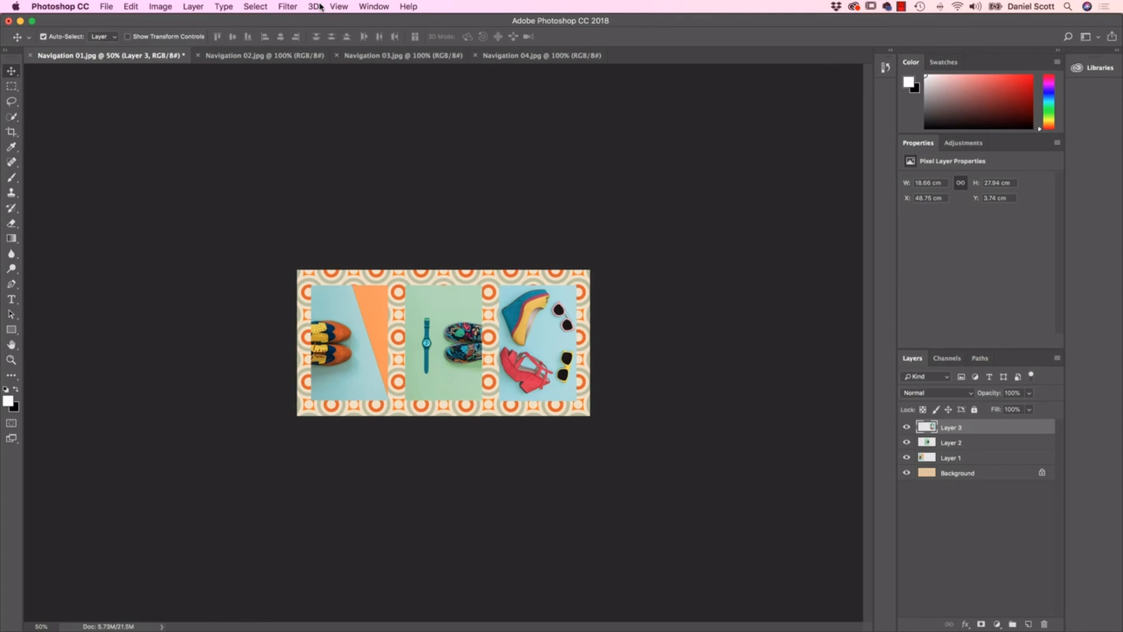
Zoom in to 400% and pan across the canvas to inspect the pattern gap between the middle and right images.
key("super+1")
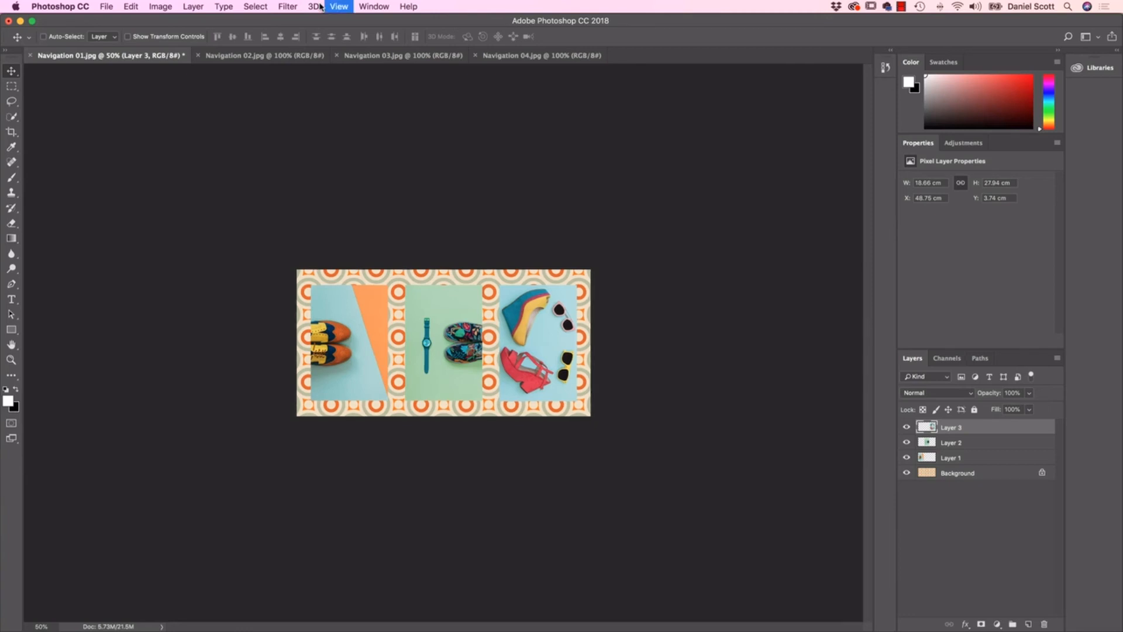
key("super+plus")
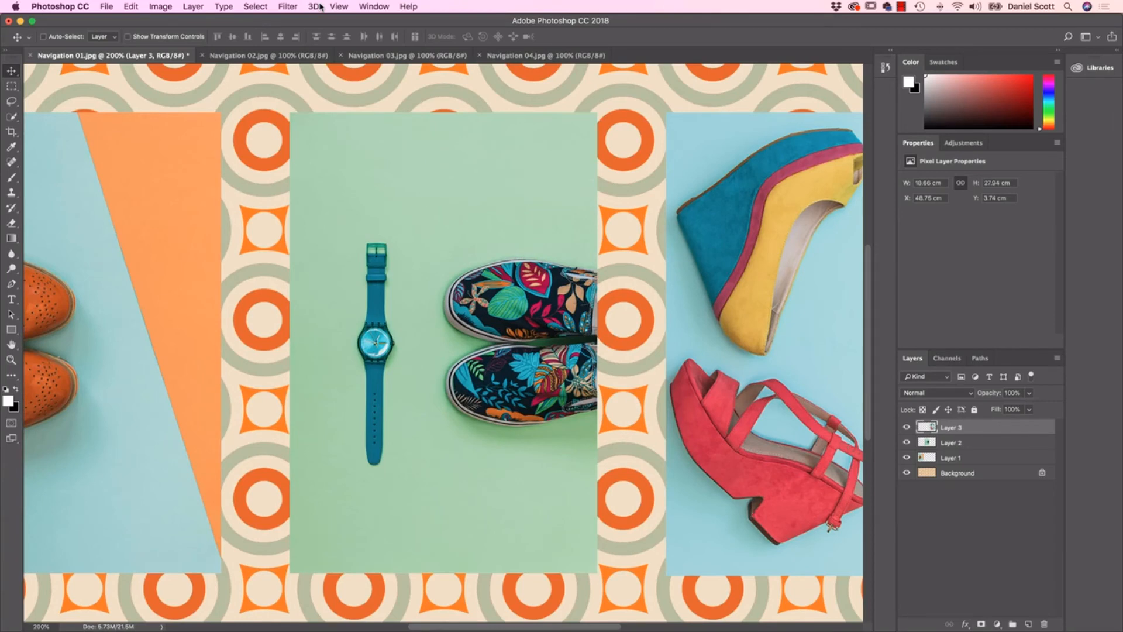
key("super+plus")
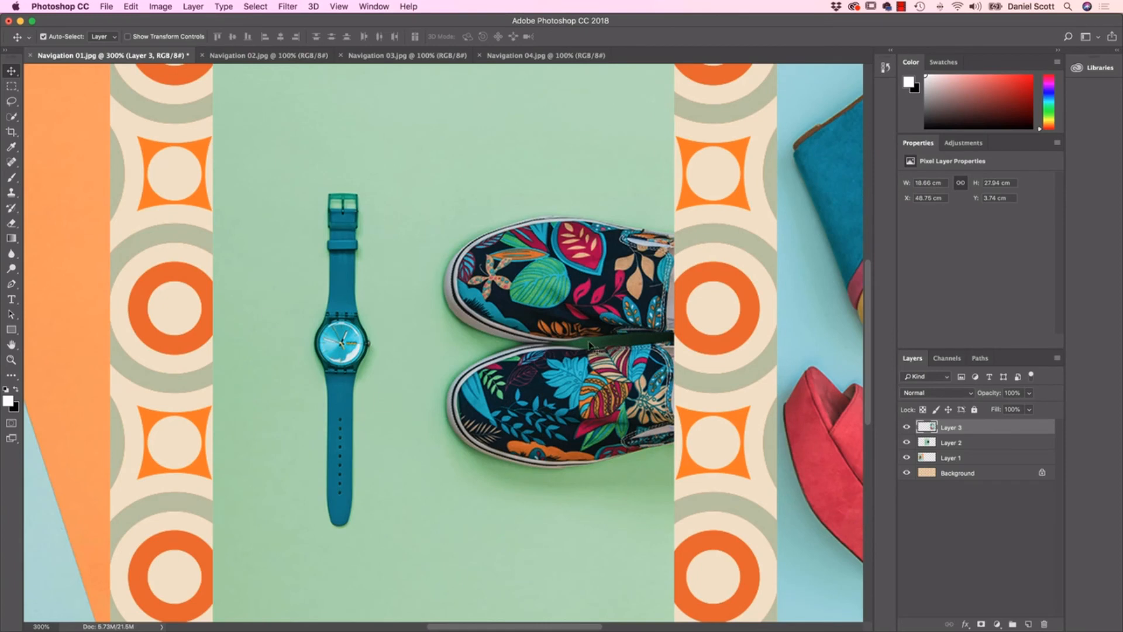
key("super+plus")
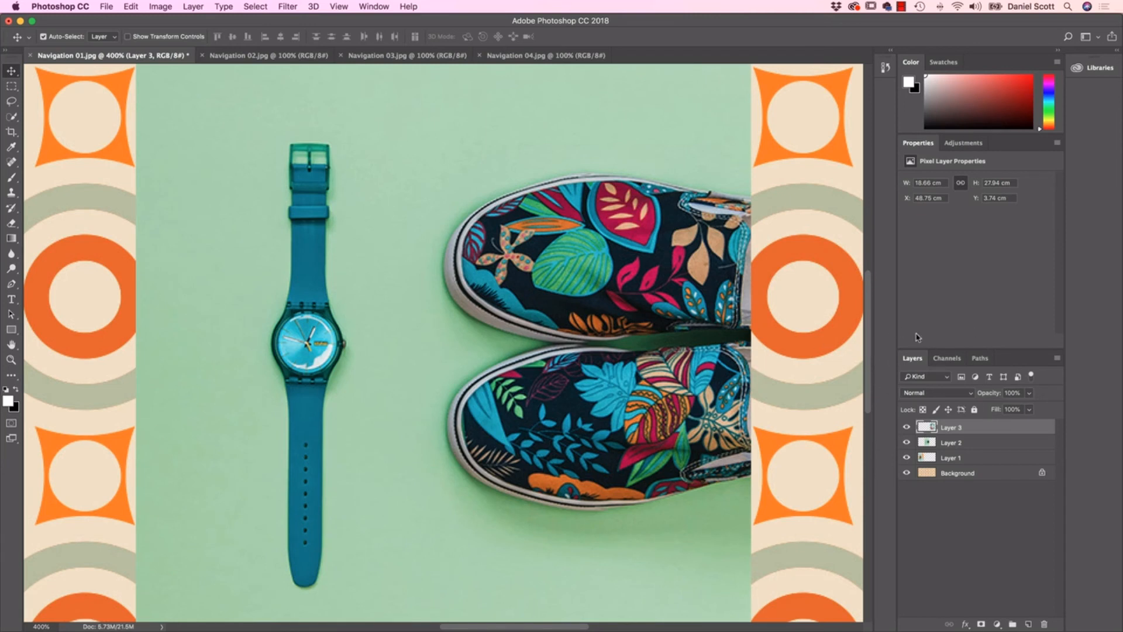
left_click_drag(576, 627, 679, 630)
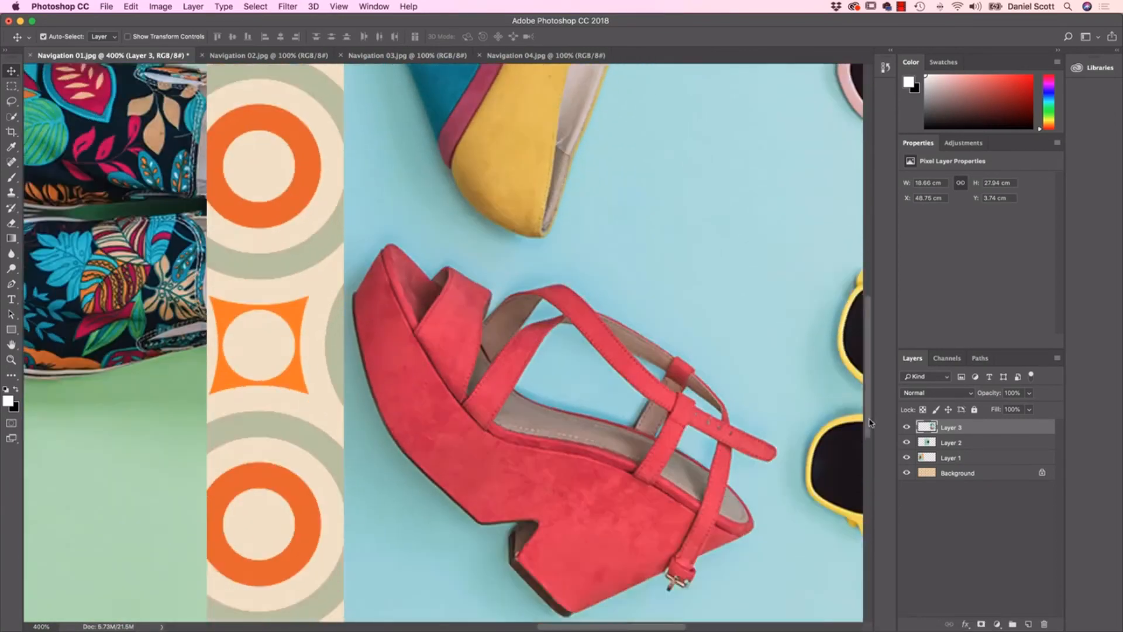
mouse_move(870, 384)
left_mouse_down()
mouse_move(870, 416)
mouse_move(858, 375)
left_mouse_up()
mouse_move(671, 627)
left_mouse_down()
mouse_move(687, 628)
mouse_move(660, 628)
left_mouse_up()
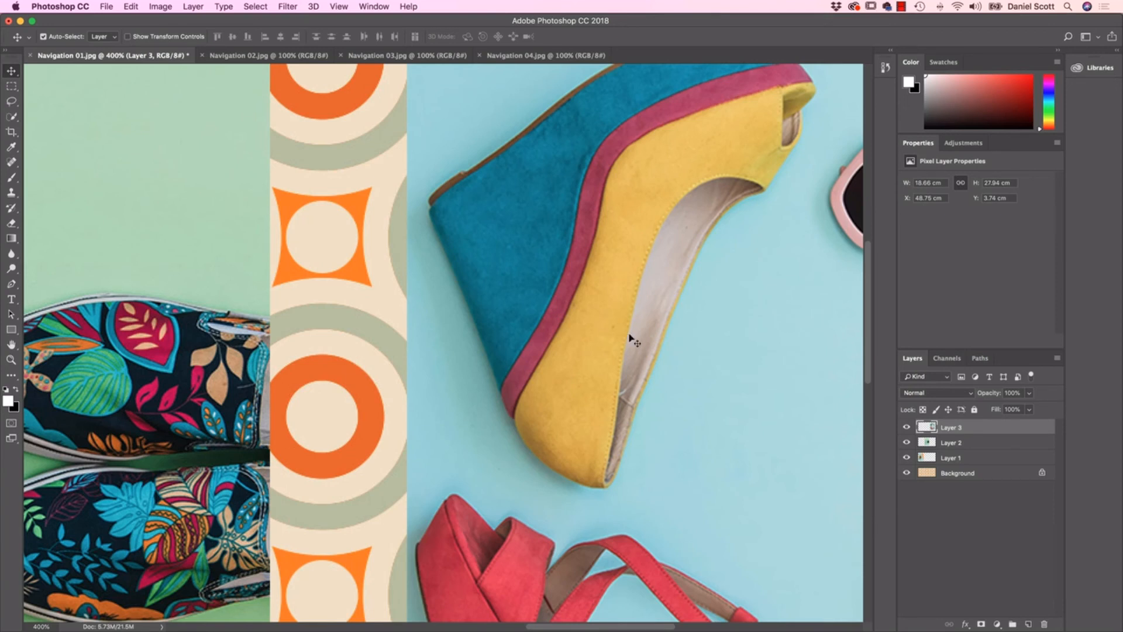
key("space")
left_click_drag(685, 291, 225, 288)
left_click_drag(313, 283, 713, 319)
left_click_drag(371, 310, 563, 286)
left_click_drag(556, 475, 485, 321)
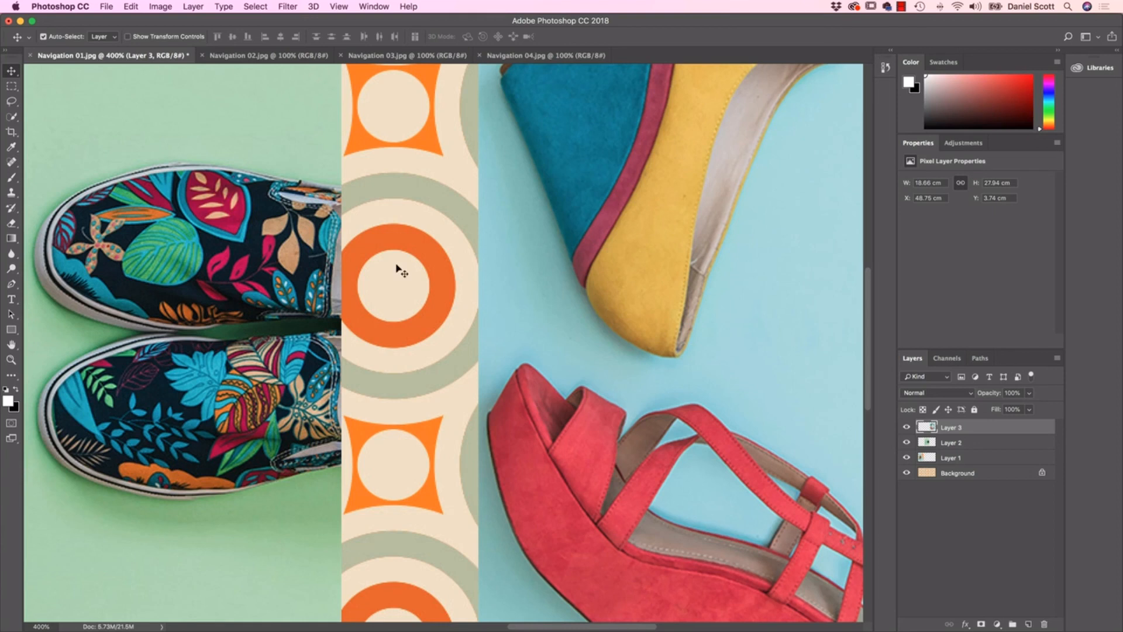
Copy the Navigation 02 image into Navigation 01 as another layer, and view its whole Scale bounding box at 100% magnification without resizing it.
left_click(286, 59)
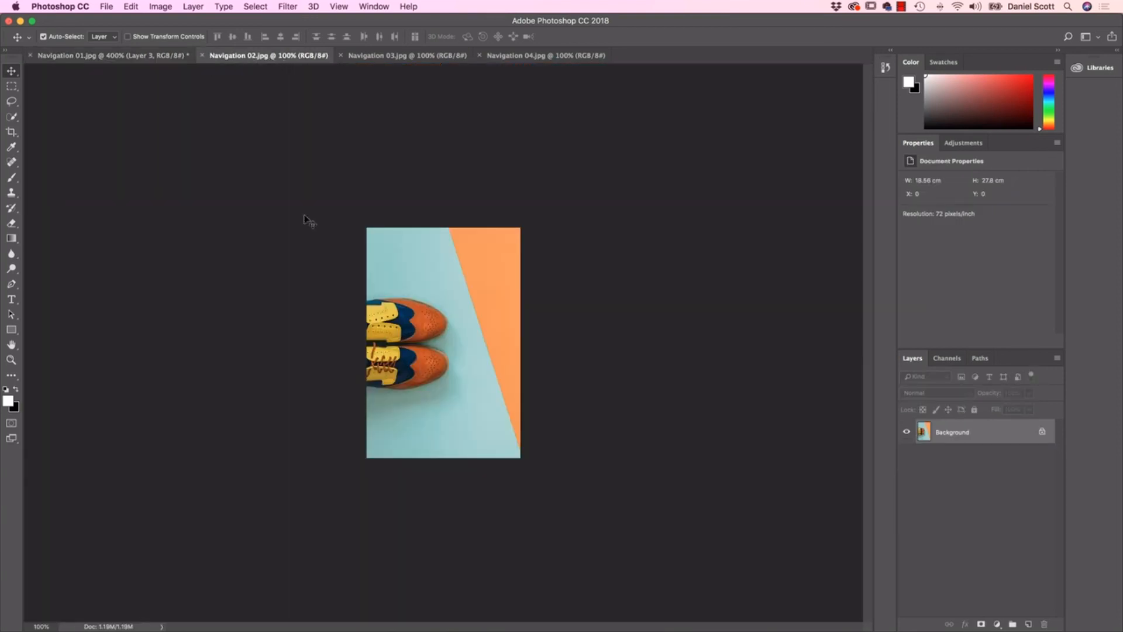
left_click_drag(102, 47, 497, 387)
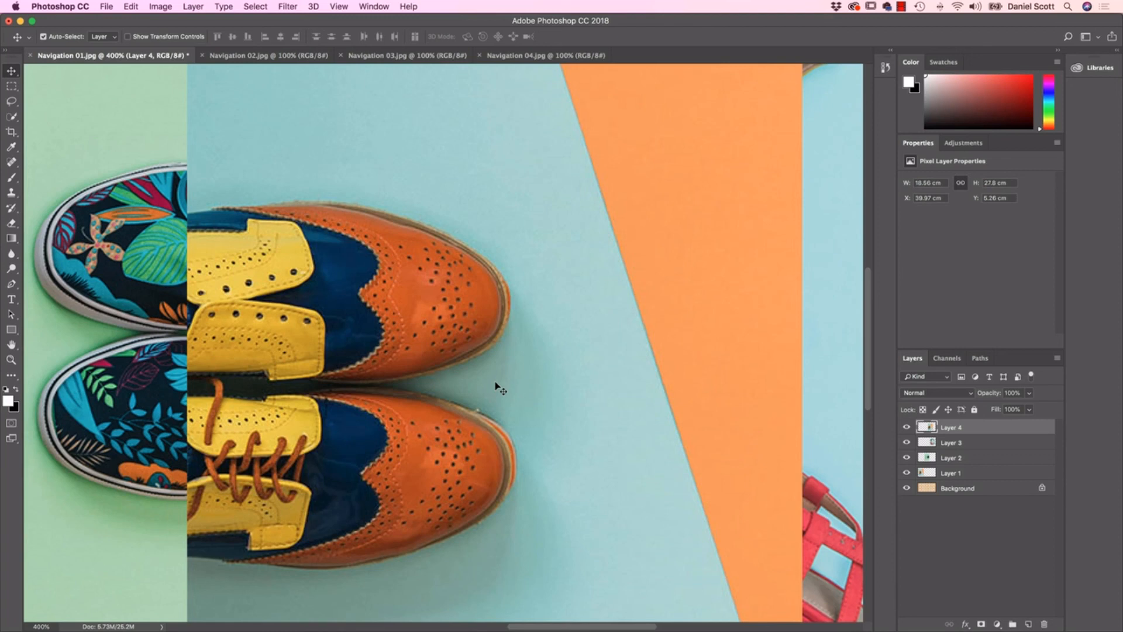
left_click(131, 6)
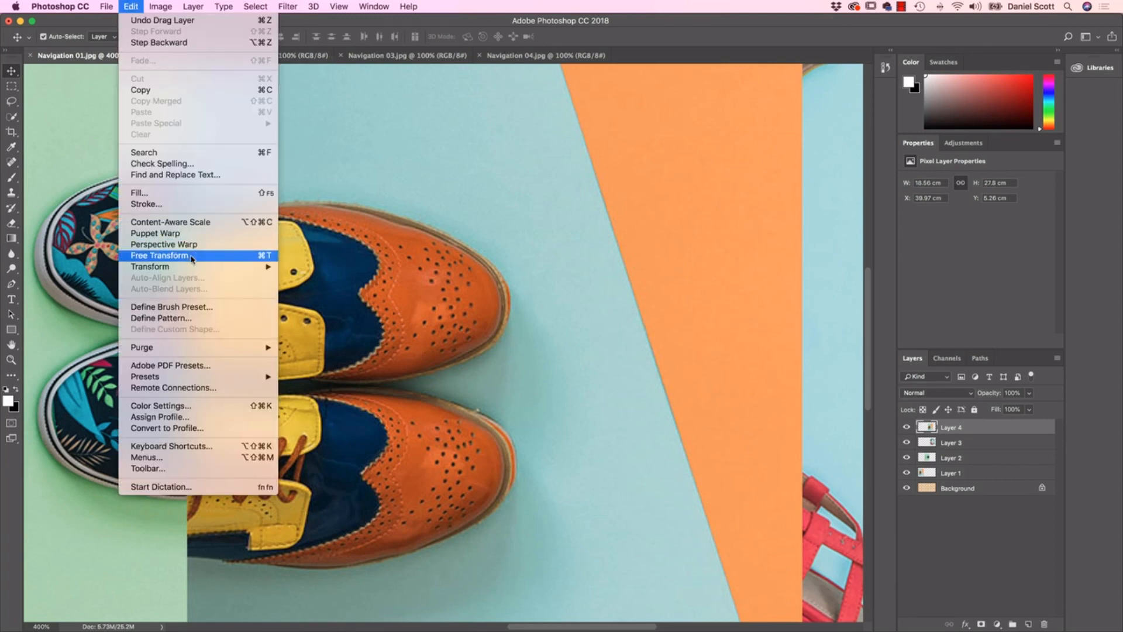
mouse_move(193, 267)
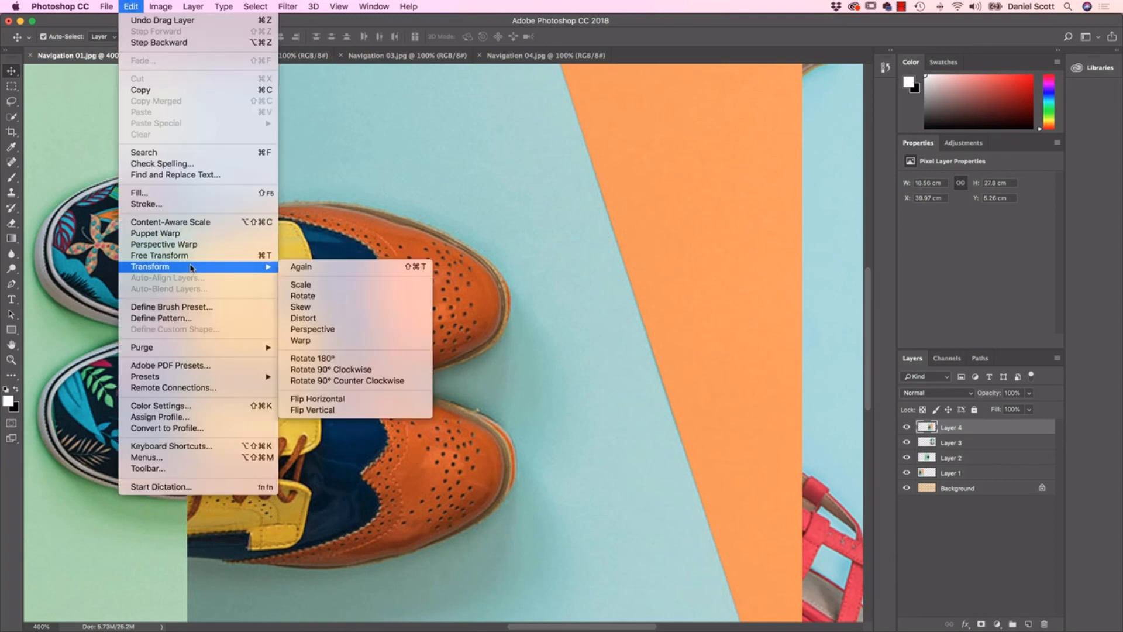
left_click(398, 290)
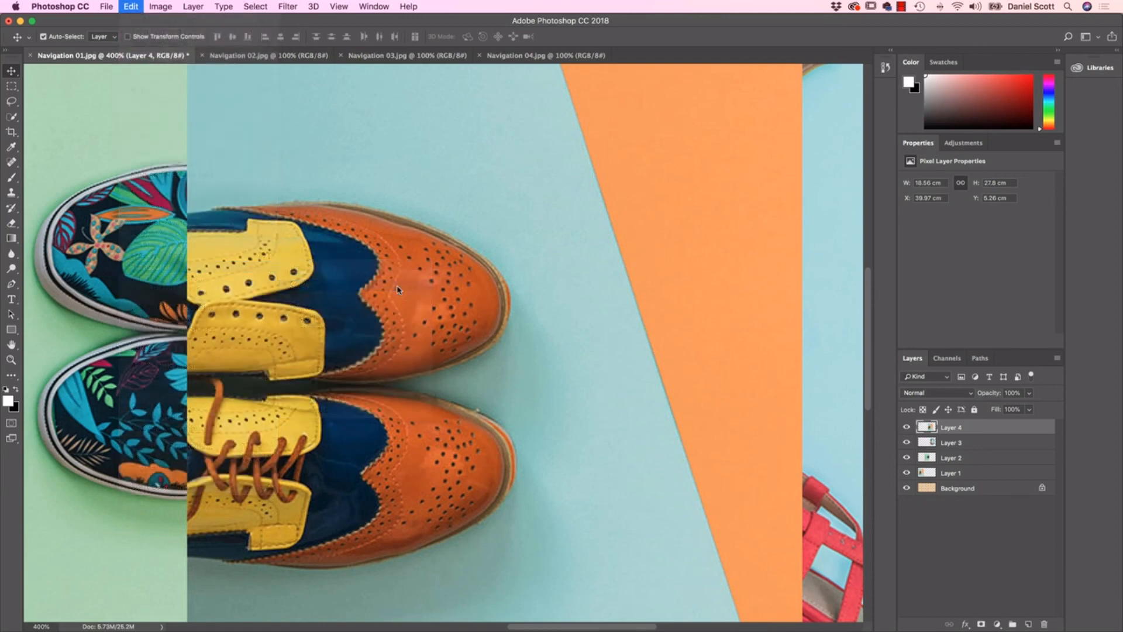
key("super+minus")
key("super+minus")
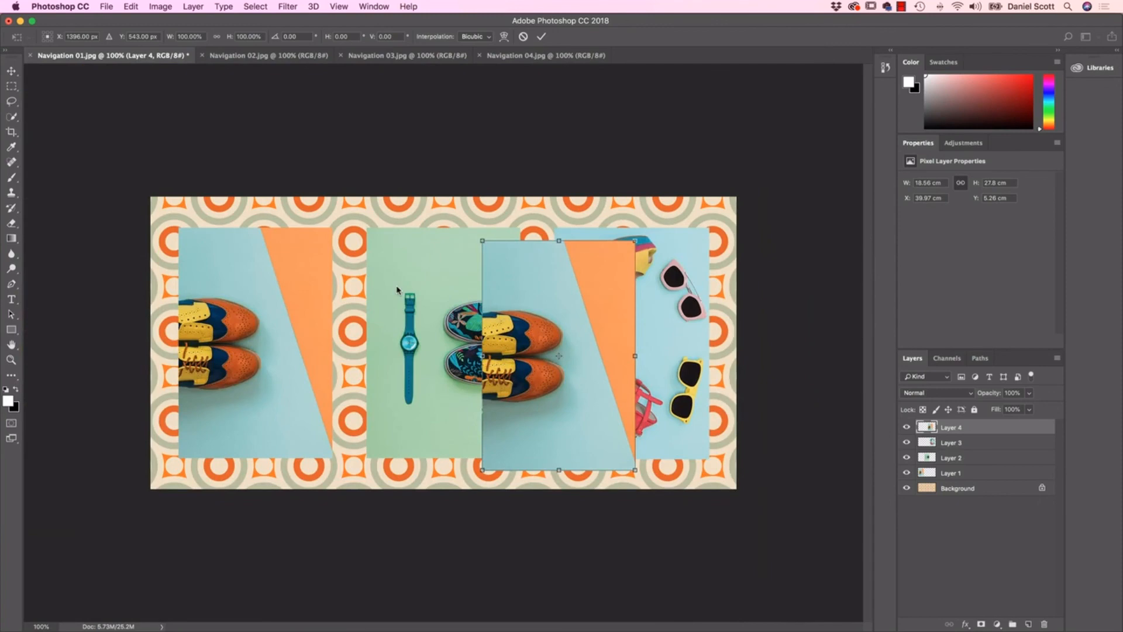
key("Return")
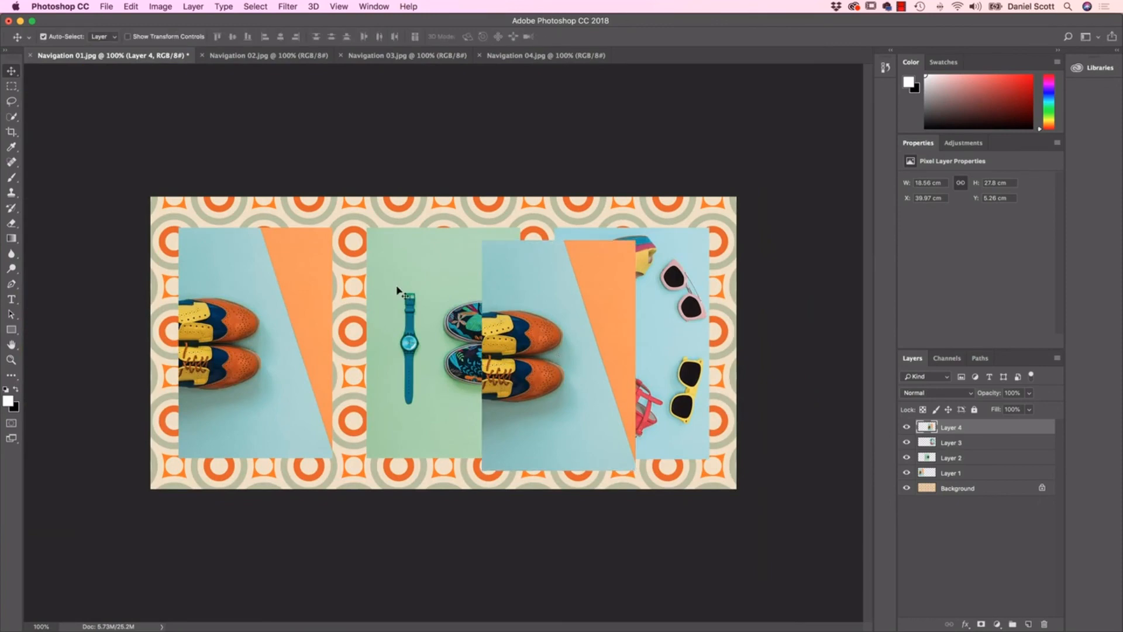
Zoom in to 300% and pan the canvas to inspect the edge where the new shoe image overlaps the middle image.
key("super+plus")
key("super+plus")
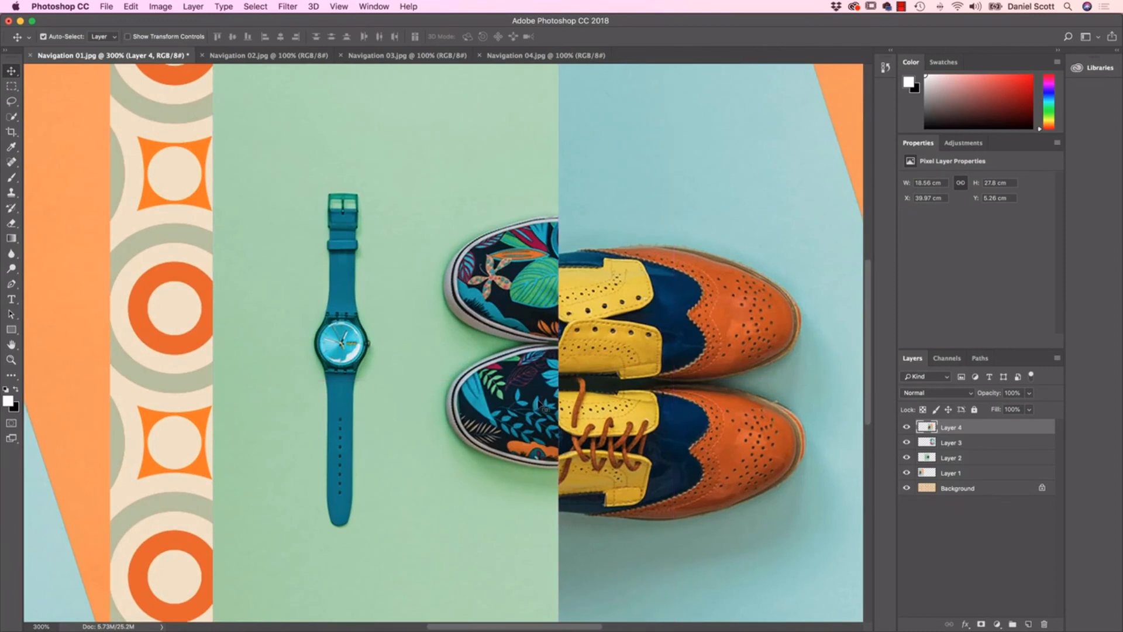
left_click_drag(622, 295, 592, 295)
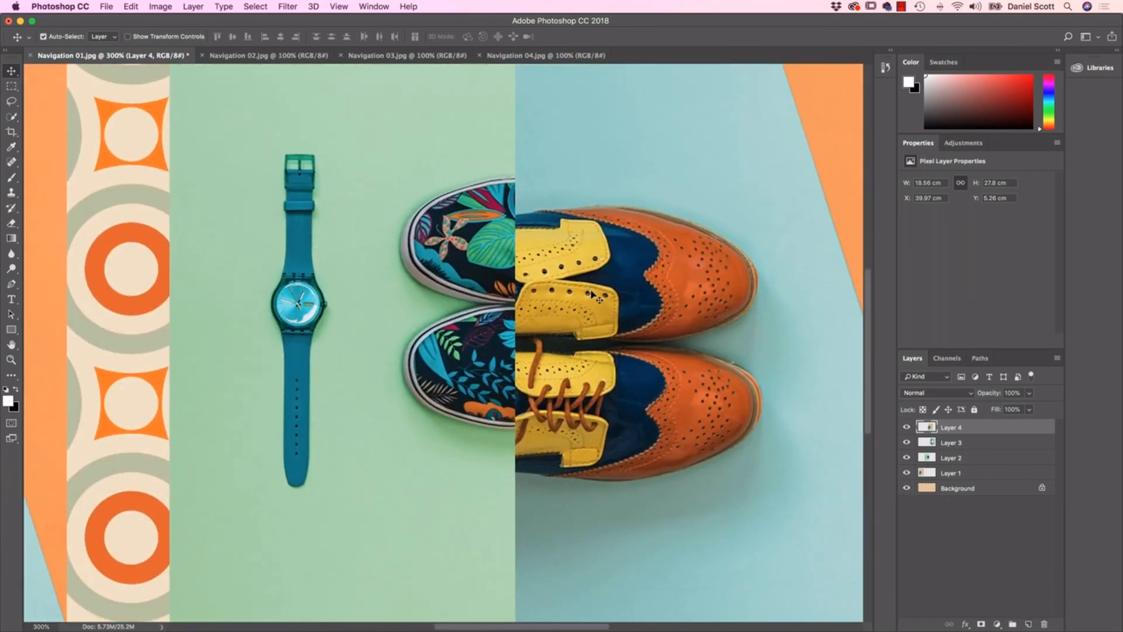